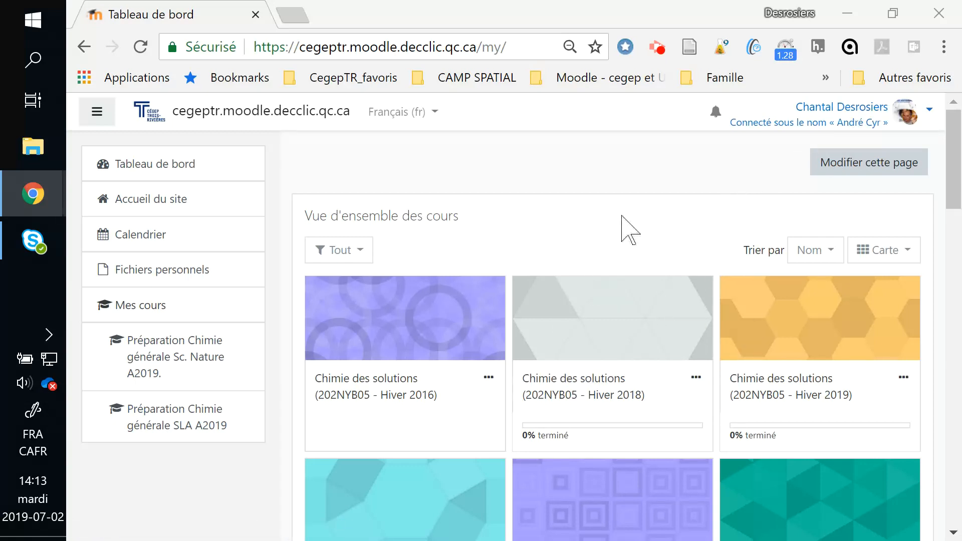
# Step: Show the courses available for import in the Admin Cégep block for the Hiver 2019 session
pyautogui.scroll(-4, 624, 229)
pyautogui.scroll(-10, 624, 229)
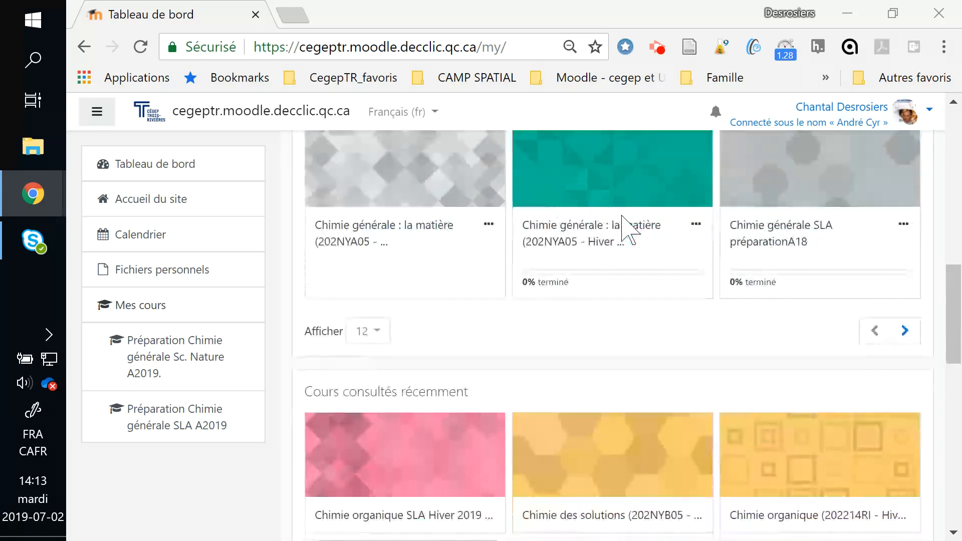
pyautogui.scroll(-5, 625, 228)
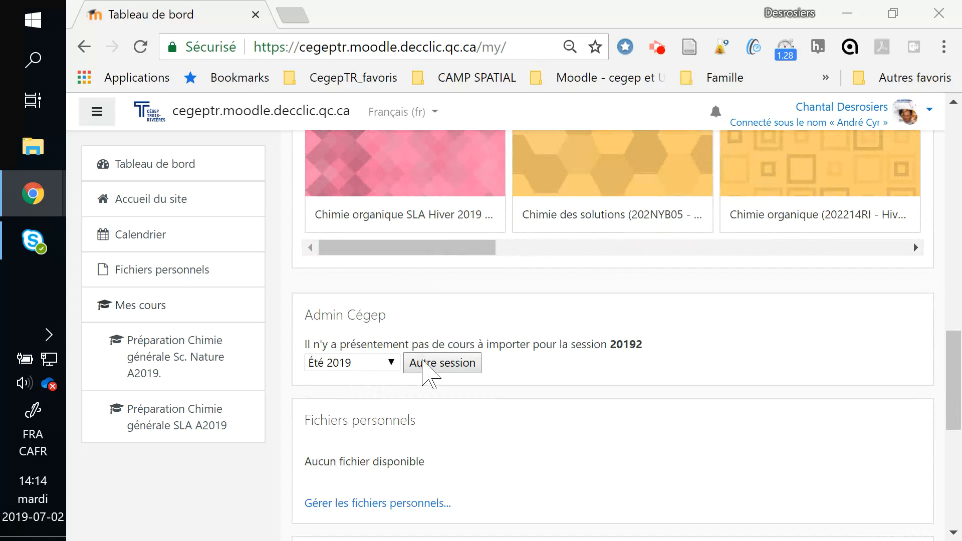
pyautogui.click(390, 363)
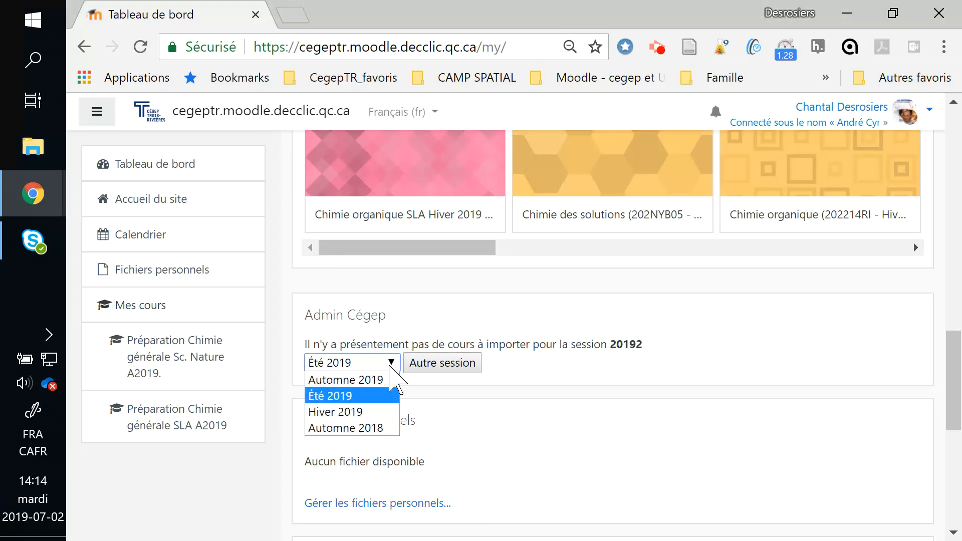
pyautogui.click(373, 414)
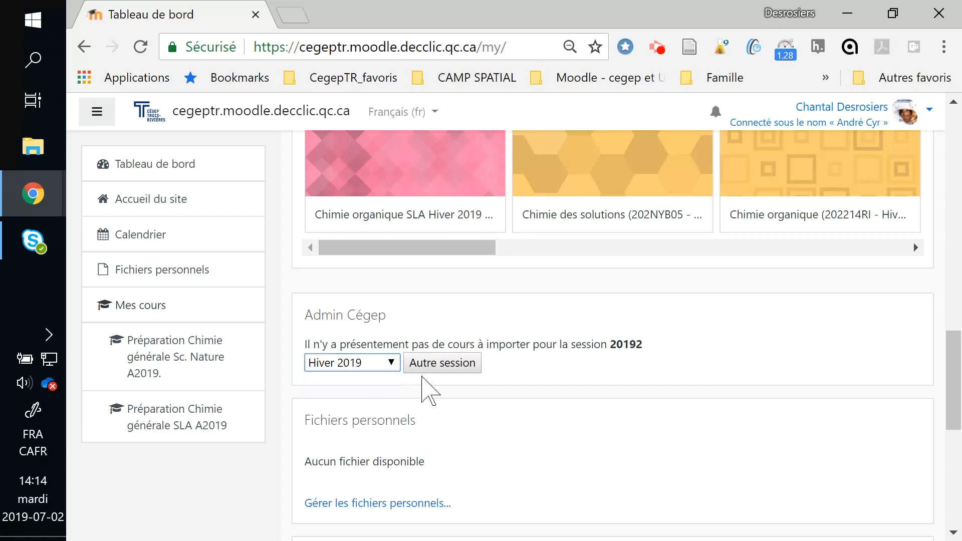
pyautogui.click(433, 365)
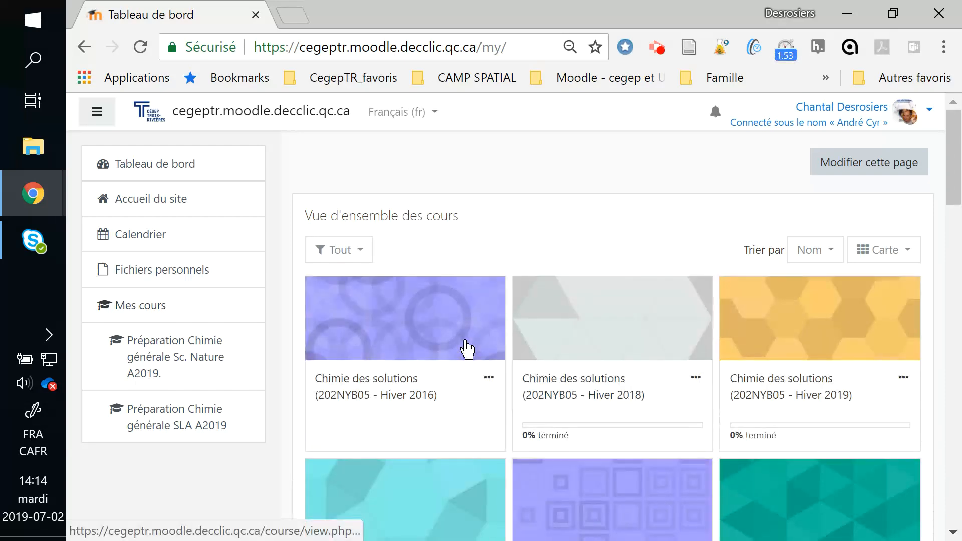
# Step: Create the Chimie des solutions course (202NYB05) from the Hiver 2019 session in the Admin Cégep block
pyautogui.scroll(-15, 468, 351)
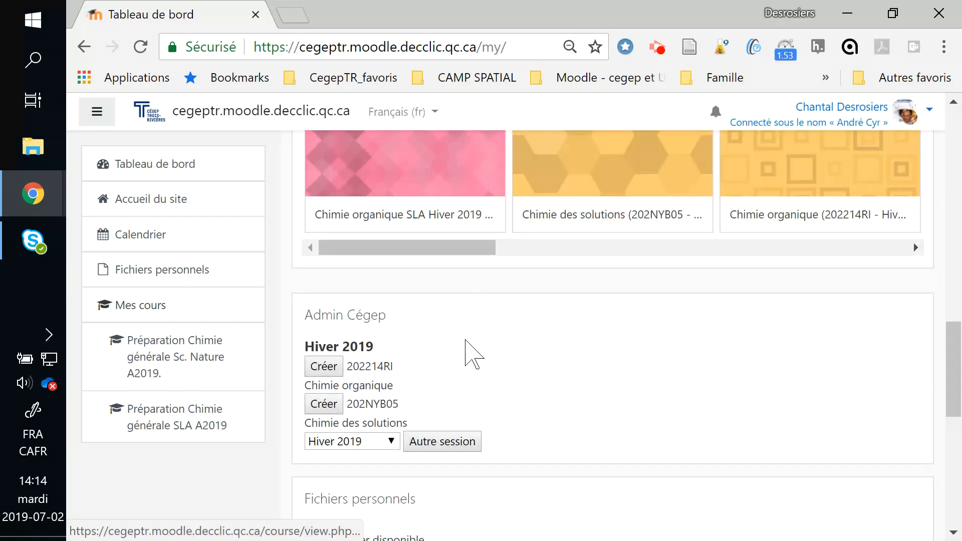
pyautogui.scroll(-2, 471, 354)
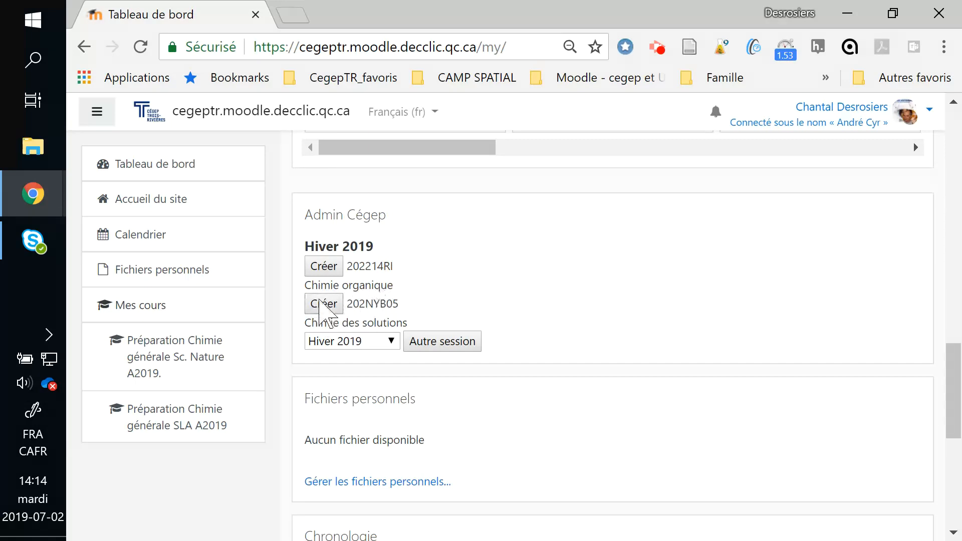
pyautogui.click(320, 305)
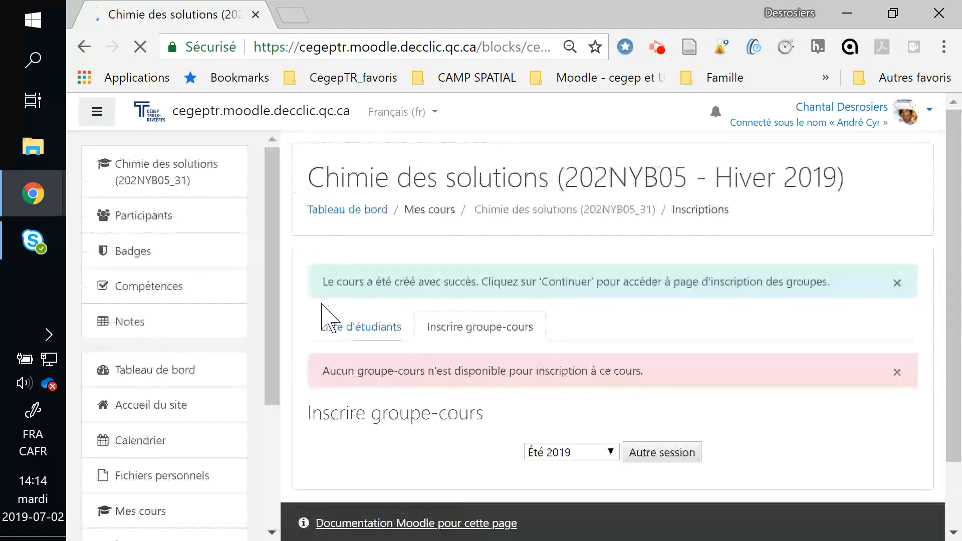
# Step: Enrol the Hiver 2019 course group H19:202NYB05:4 in the new course and save the enrolment
pyautogui.click(586, 451)
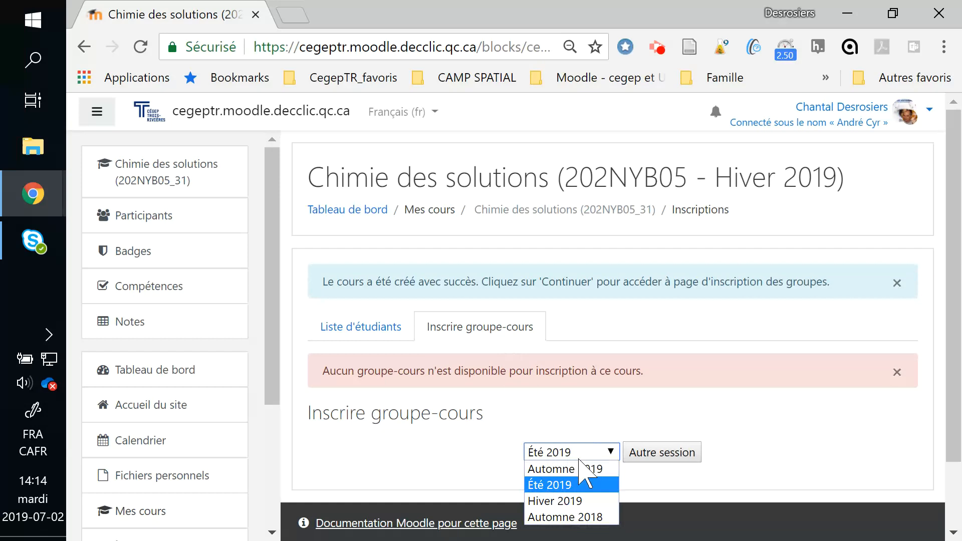
pyautogui.click(567, 501)
pyautogui.click(663, 453)
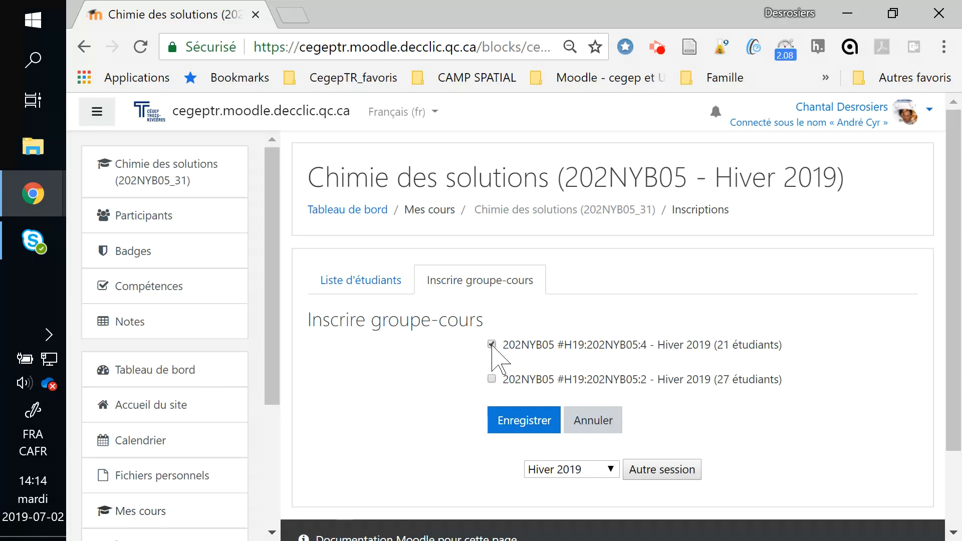
pyautogui.click(525, 425)
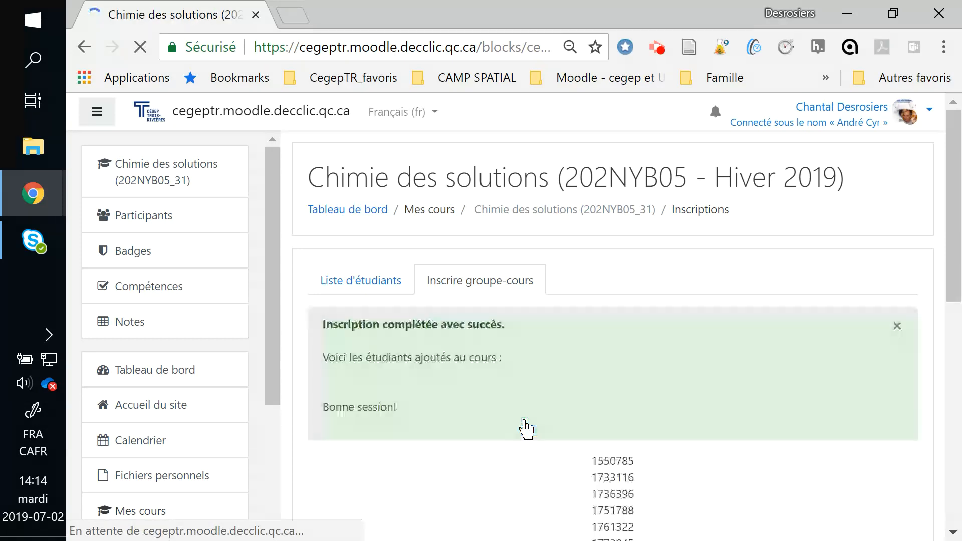
# Step: Go to the new Chimie des solutions course page and turn on its editing mode
pyautogui.scroll(-9, 644, 426)
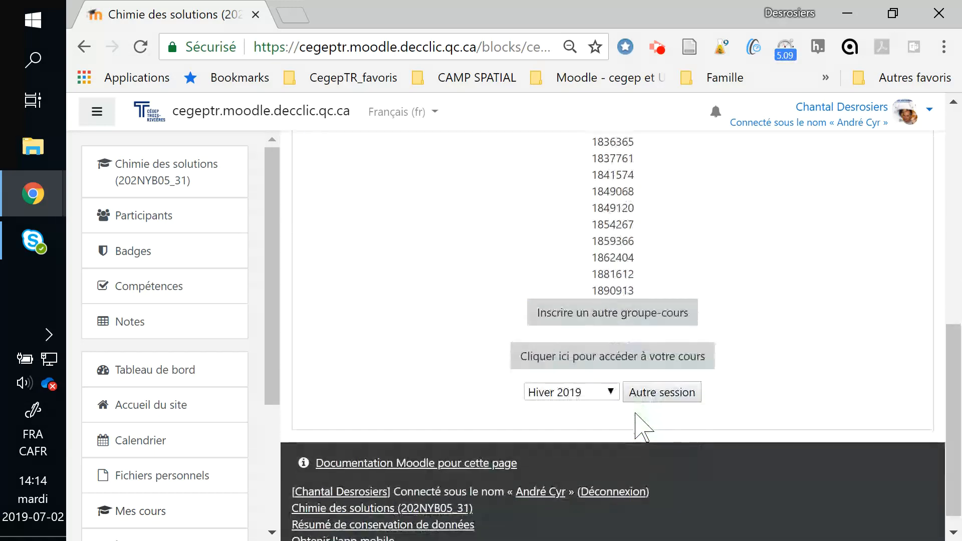
pyautogui.click(622, 364)
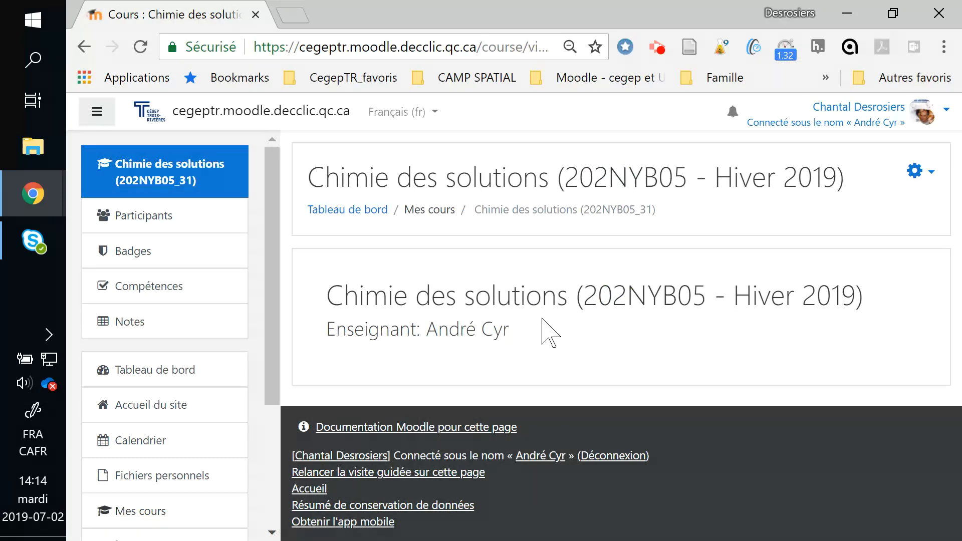
pyautogui.click(915, 173)
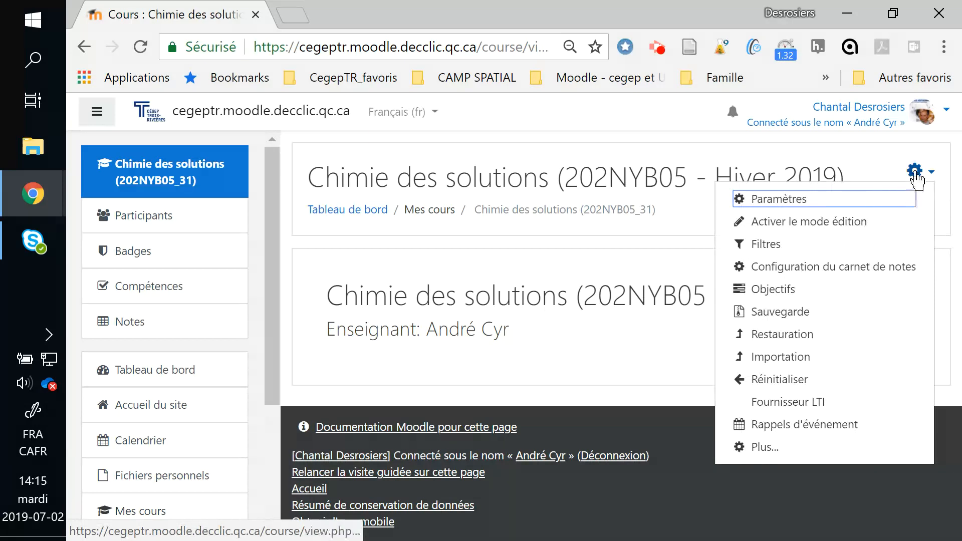
pyautogui.click(855, 224)
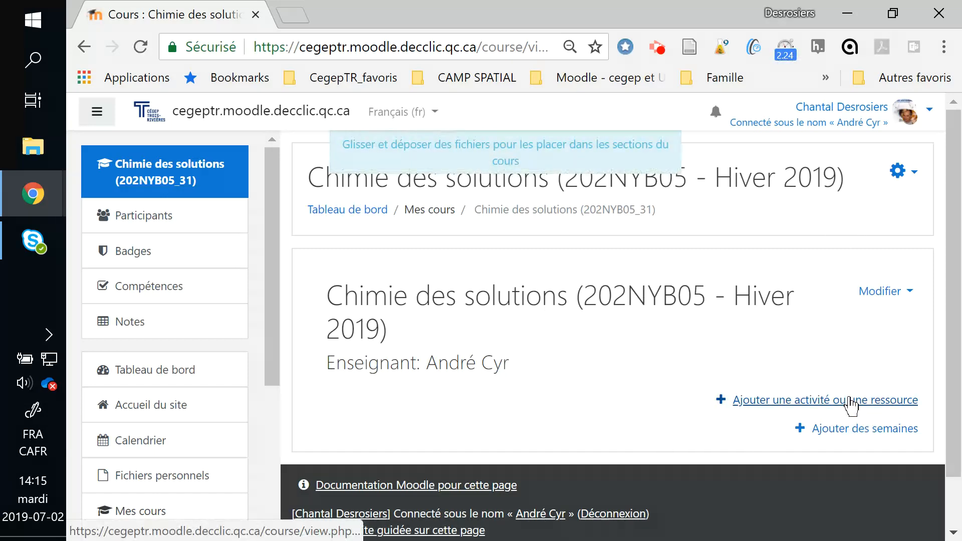
# Step: Look over the activities and resources offered for the course's general section, without adding any
pyautogui.click(793, 401)
pyautogui.moveTo(482, 263)
pyautogui.mouseDown()
pyautogui.moveTo(473, 535)
pyautogui.moveTo(486, 259)
pyautogui.mouseUp()
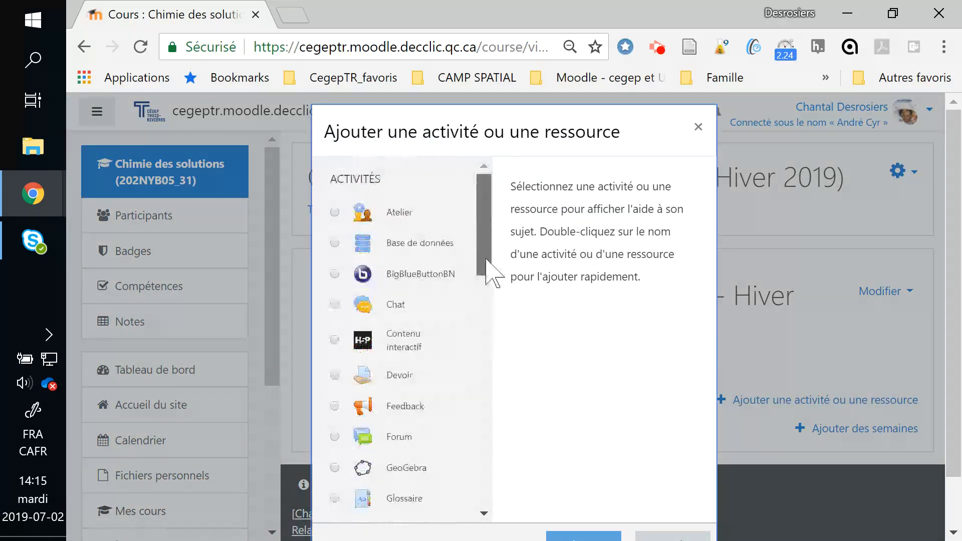
pyautogui.click(698, 126)
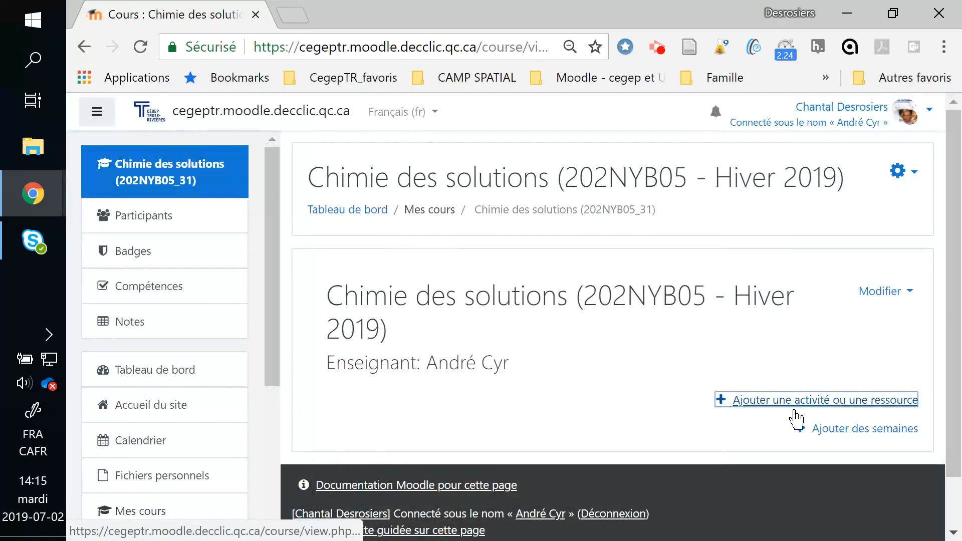
# Step: Add five weekly sections to the course
pyautogui.click(816, 432)
pyautogui.click(487, 179)
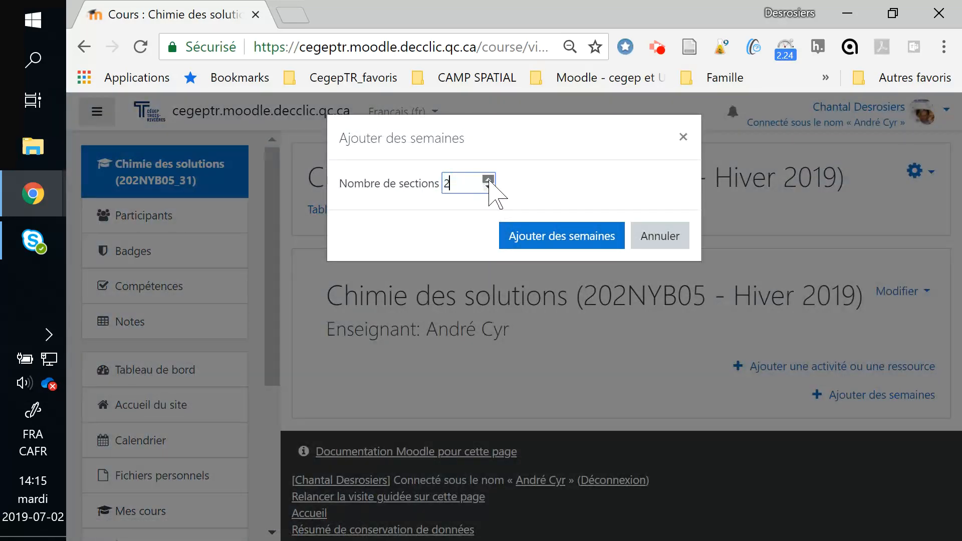
pyautogui.click(572, 238)
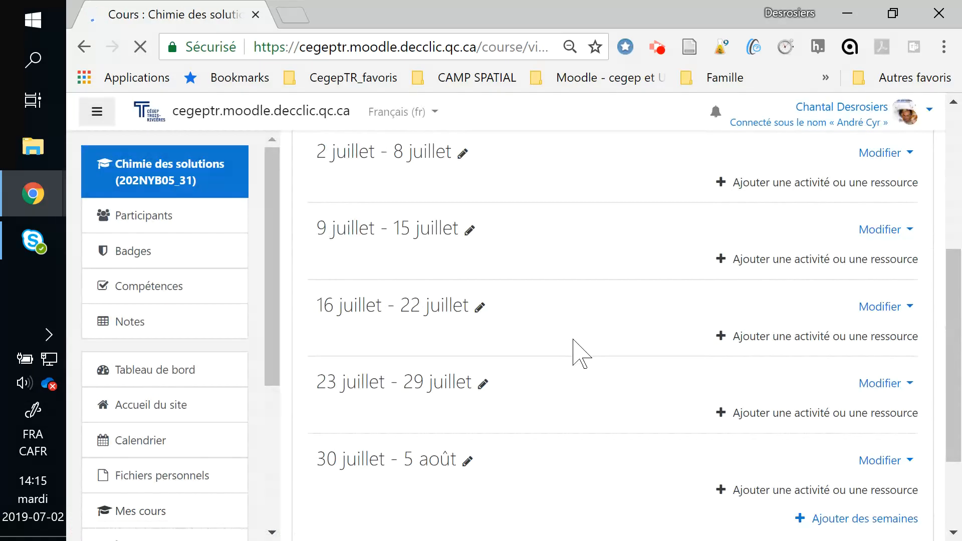
# Step: Open the course's settings for editing at the general visibility and date options
pyautogui.scroll(6, 575, 341)
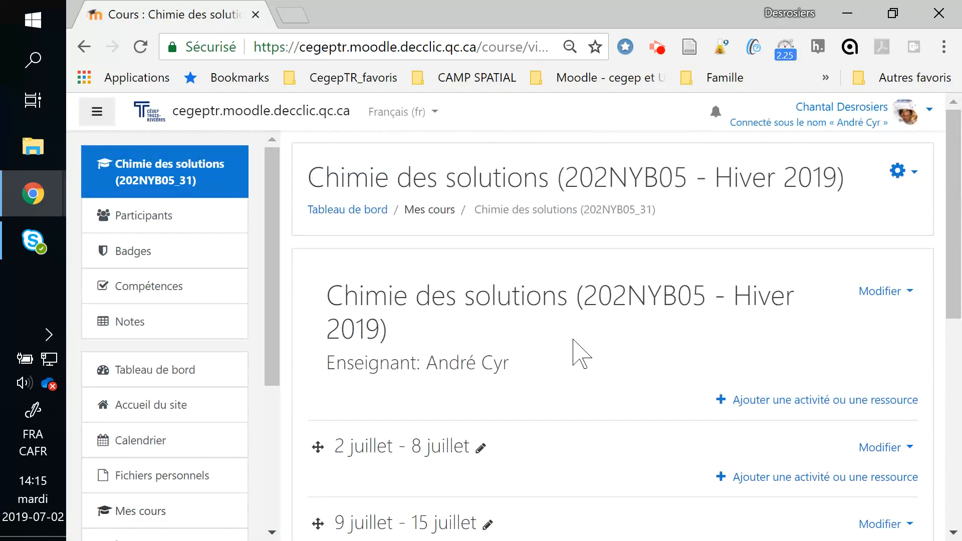
pyautogui.click(899, 172)
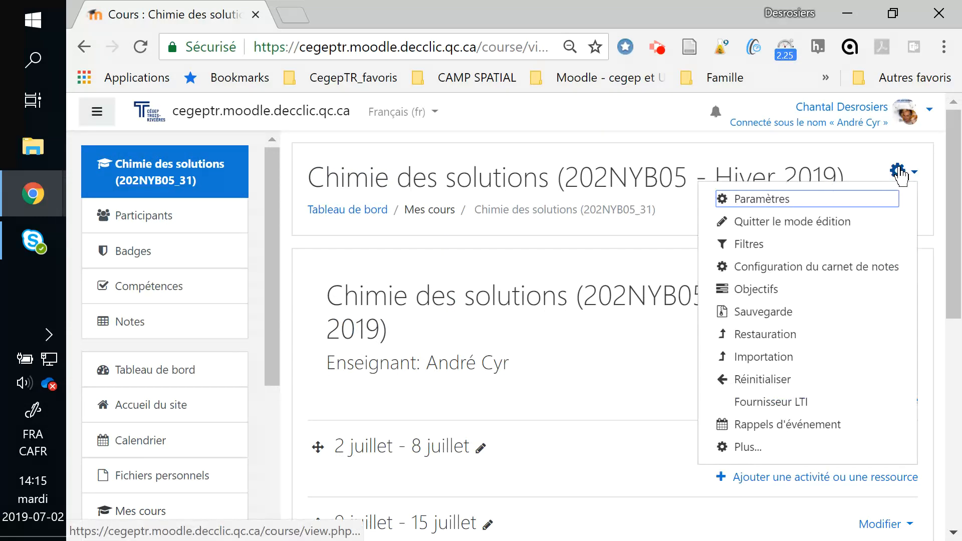
pyautogui.click(753, 200)
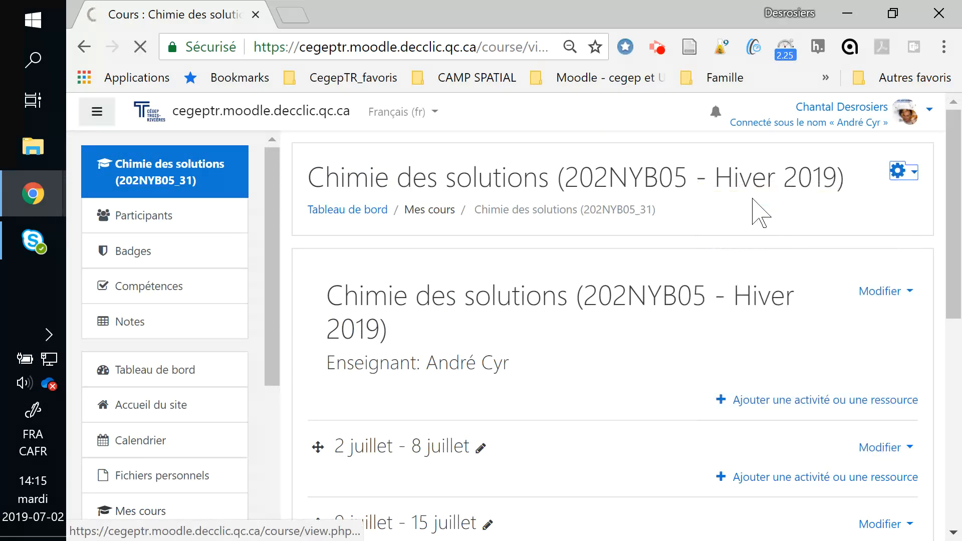
pyautogui.scroll(-4, 515, 280)
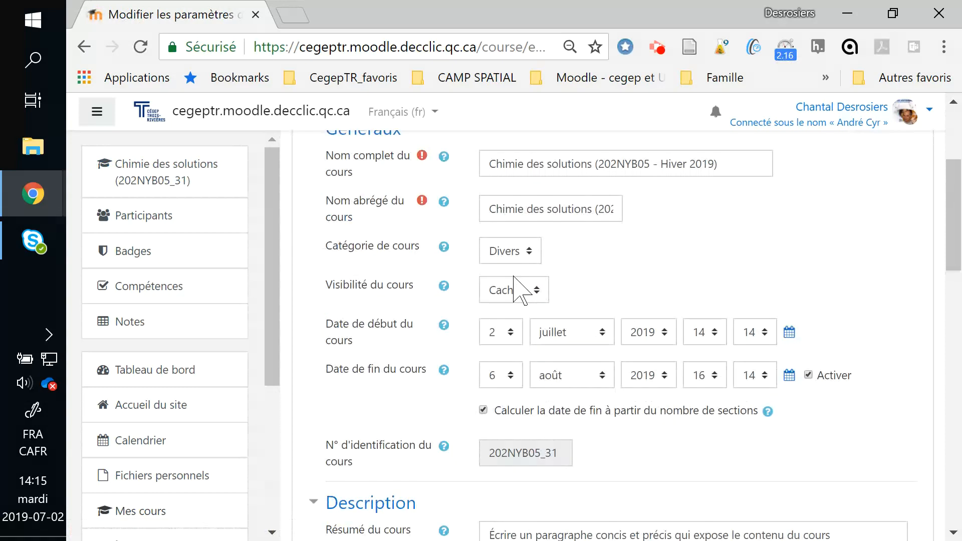
pyautogui.scroll(-2, 515, 290)
# Step: Review the course visibility choices and keep the course set to Cacher
pyautogui.click(524, 192)
pyautogui.click(515, 228)
pyautogui.click(518, 193)
pyautogui.click(516, 212)
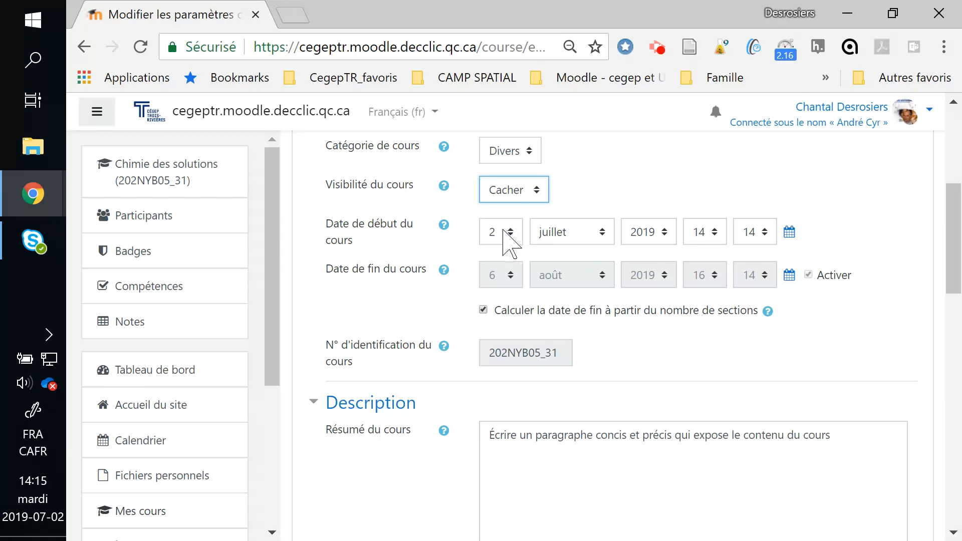
# Step: Set the course start date to 19 août 2019 and its start hour to 08
pyautogui.click(583, 236)
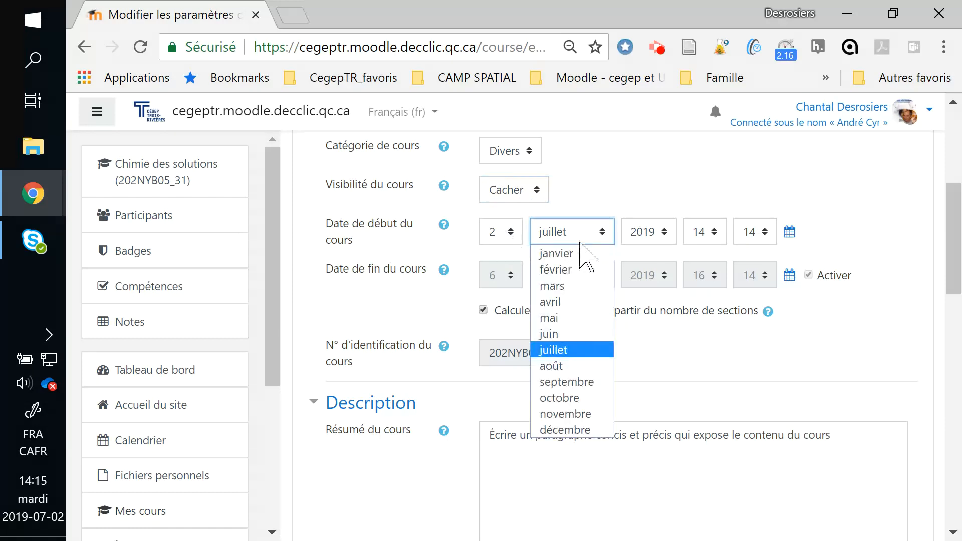
pyautogui.click(567, 368)
pyautogui.click(499, 231)
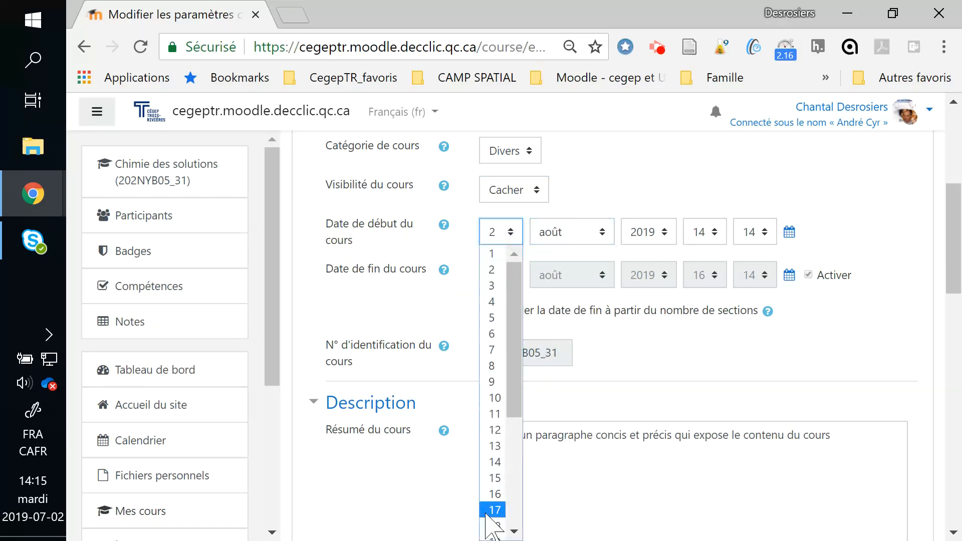
pyautogui.click(496, 533)
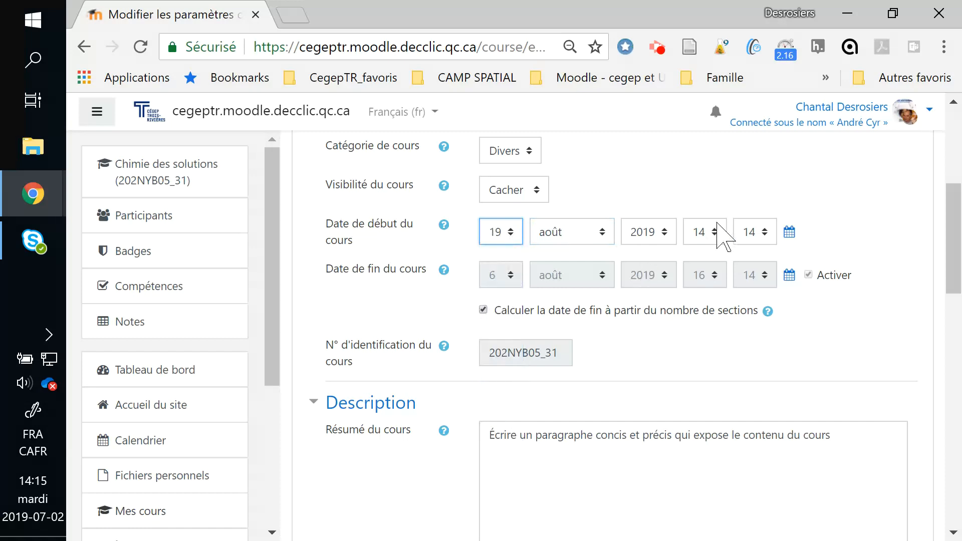
pyautogui.click(707, 237)
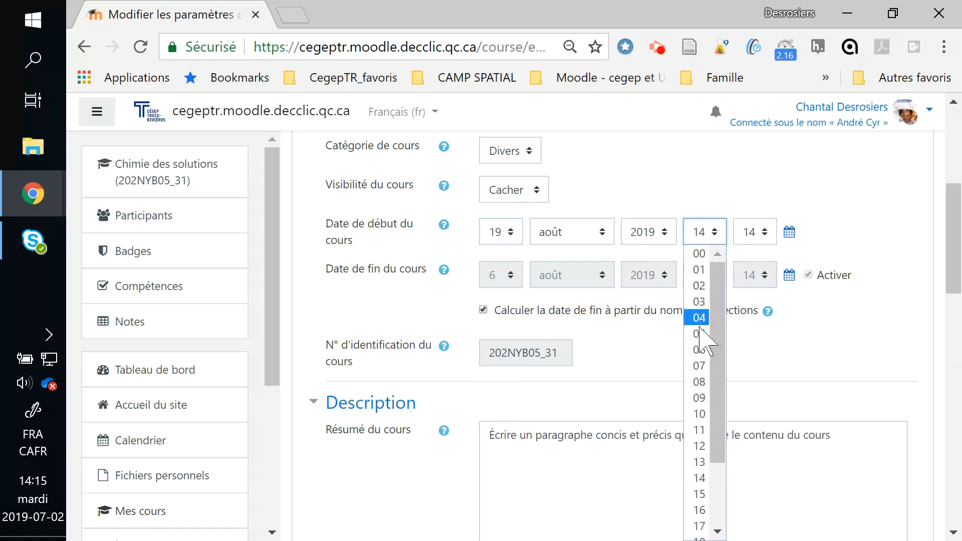
pyautogui.click(699, 384)
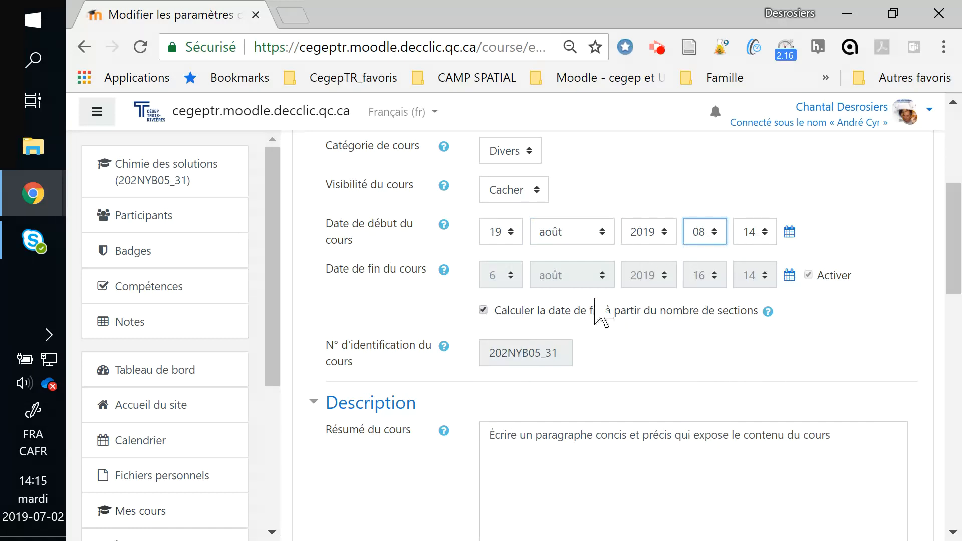
# Step: Turn off calculating the end date from the number of sections and set the course end date to 20 décembre 2019
pyautogui.click(484, 311)
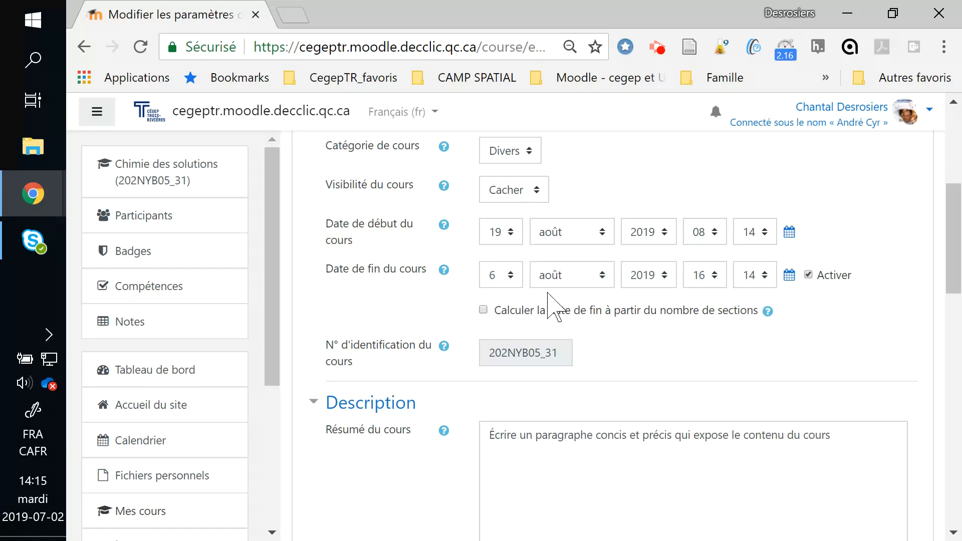
pyautogui.click(575, 274)
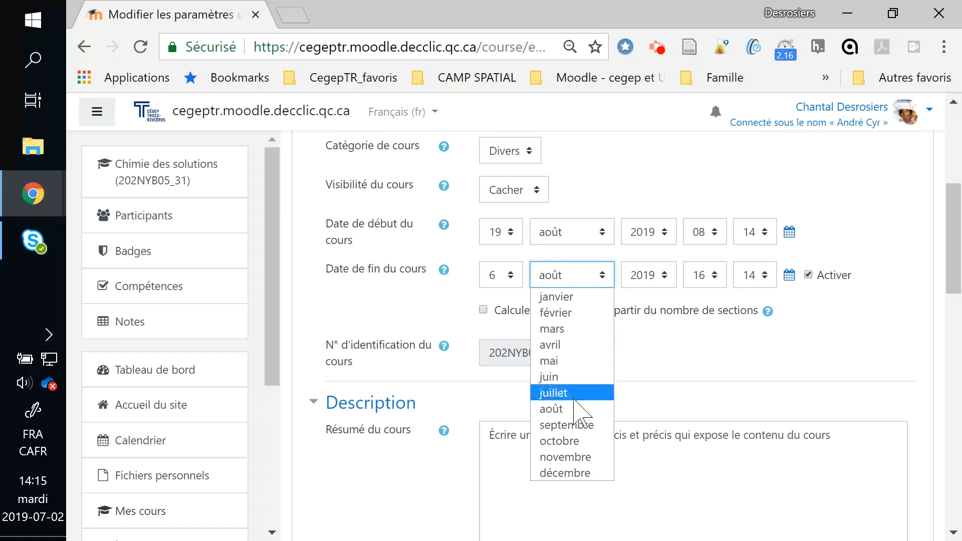
pyautogui.click(572, 474)
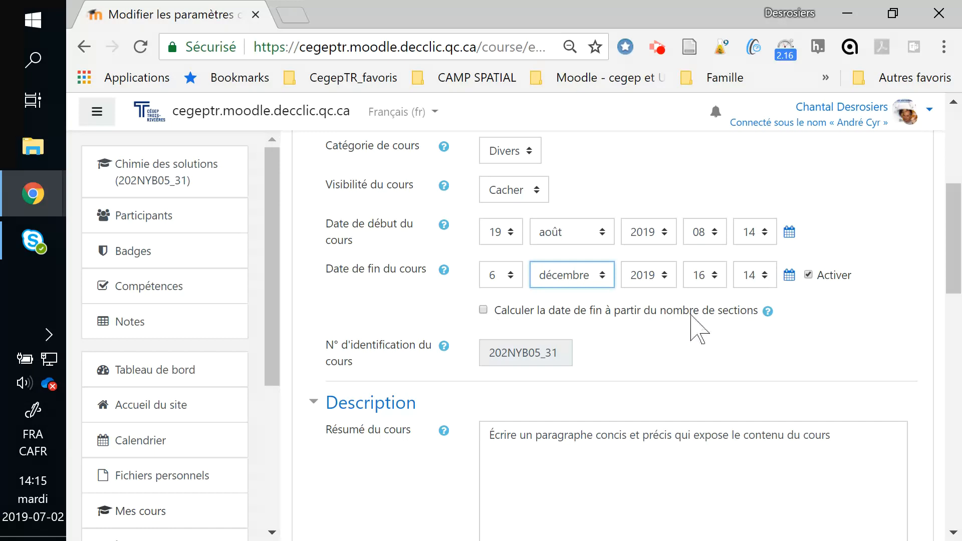
pyautogui.click(483, 310)
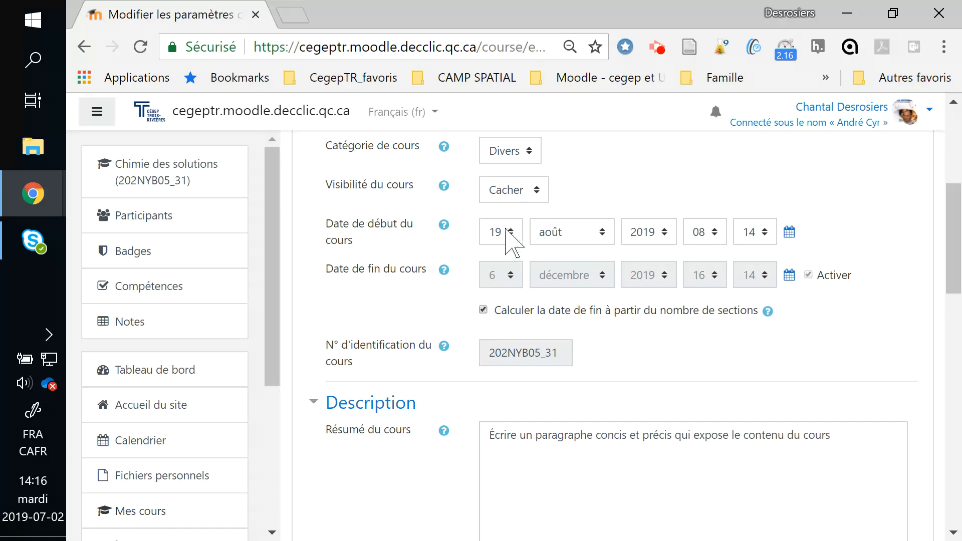
pyautogui.click(482, 310)
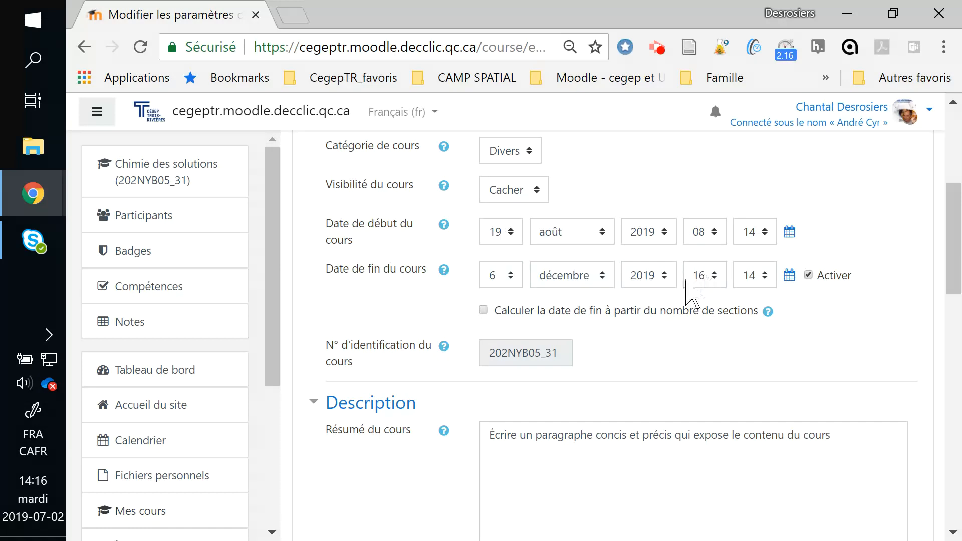
pyautogui.click(506, 283)
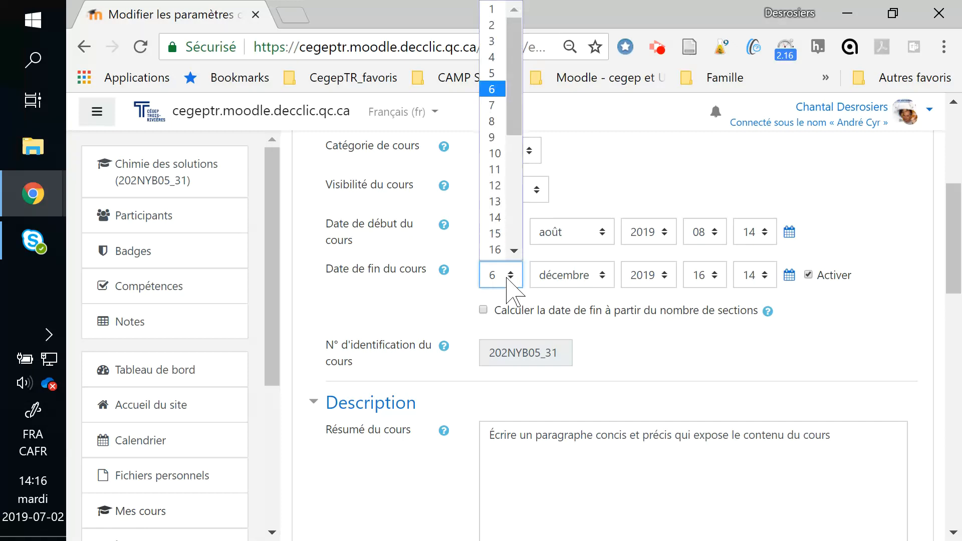
pyautogui.click(514, 251)
pyautogui.click(514, 251)
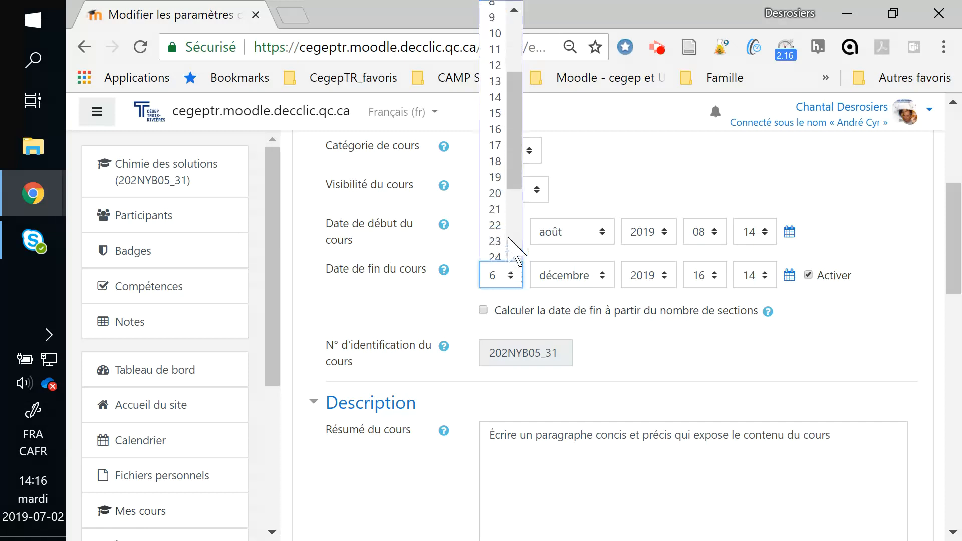
pyautogui.click(495, 191)
# Step: Review the available course formats and keep the course format set to Hebdomadaire
pyautogui.scroll(-12, 650, 333)
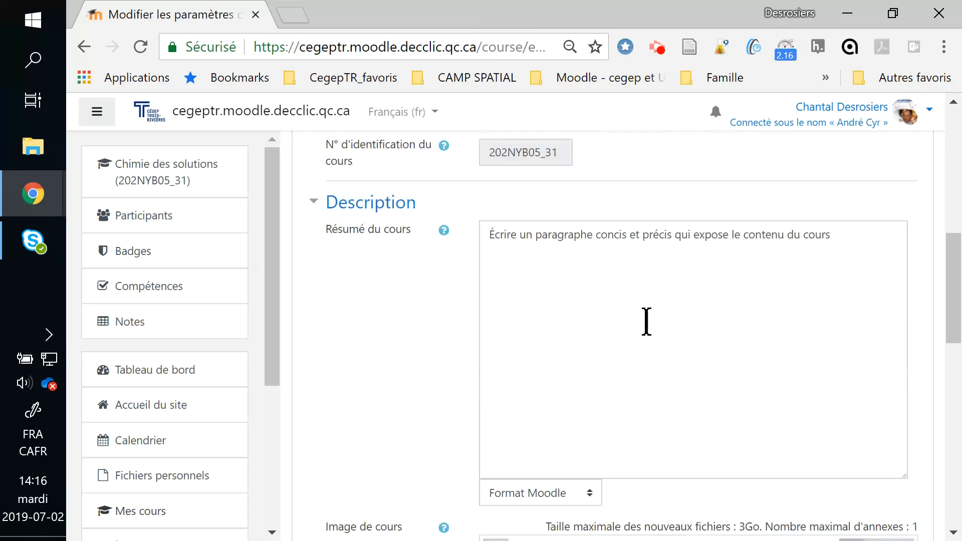
pyautogui.click(436, 314)
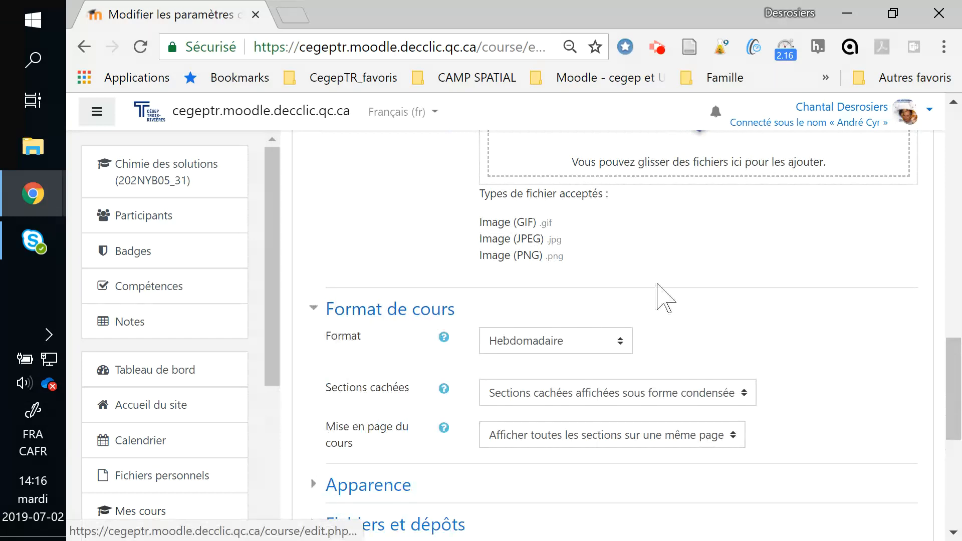
pyautogui.click(601, 356)
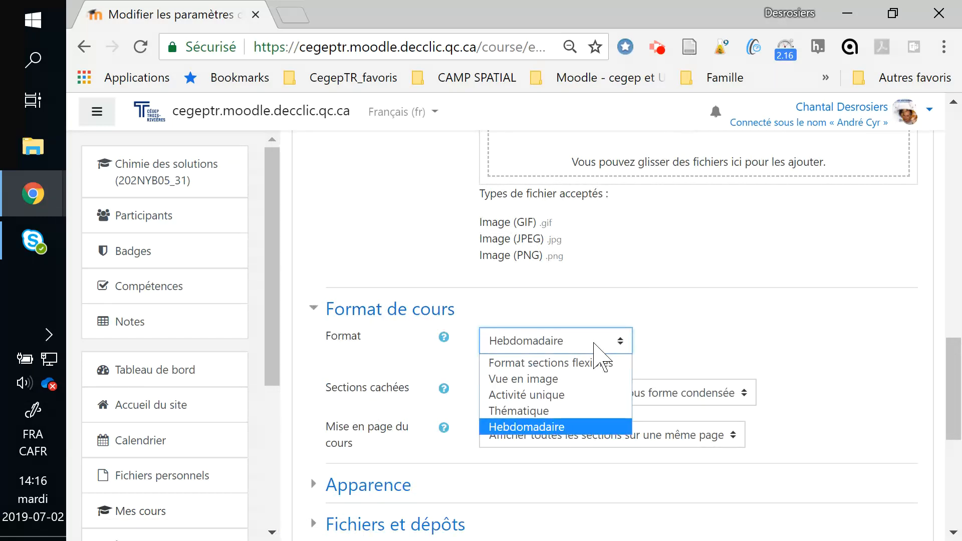
pyautogui.click(561, 426)
# Step: In the appearance settings, force the Boost theme and the Français (fr) language for the course
pyautogui.scroll(-4, 709, 344)
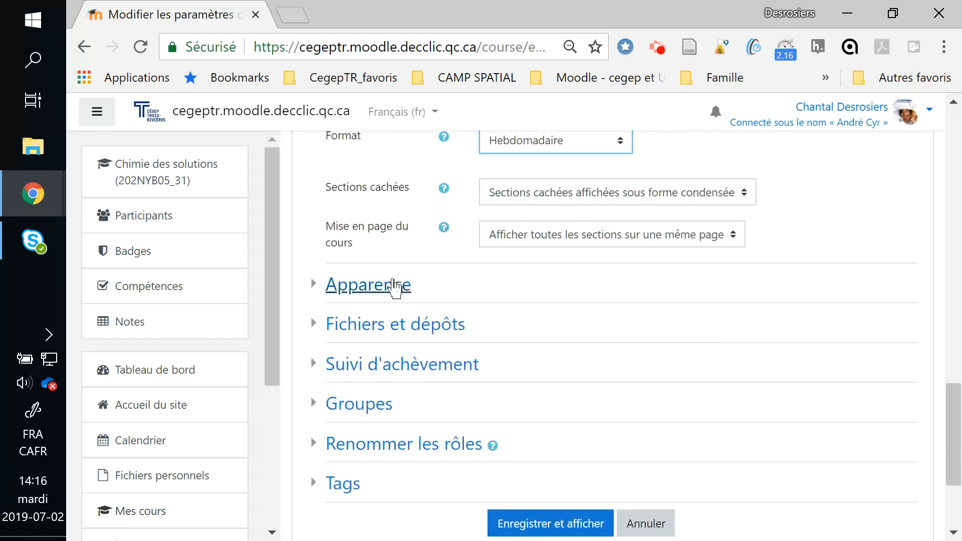
pyautogui.click(397, 283)
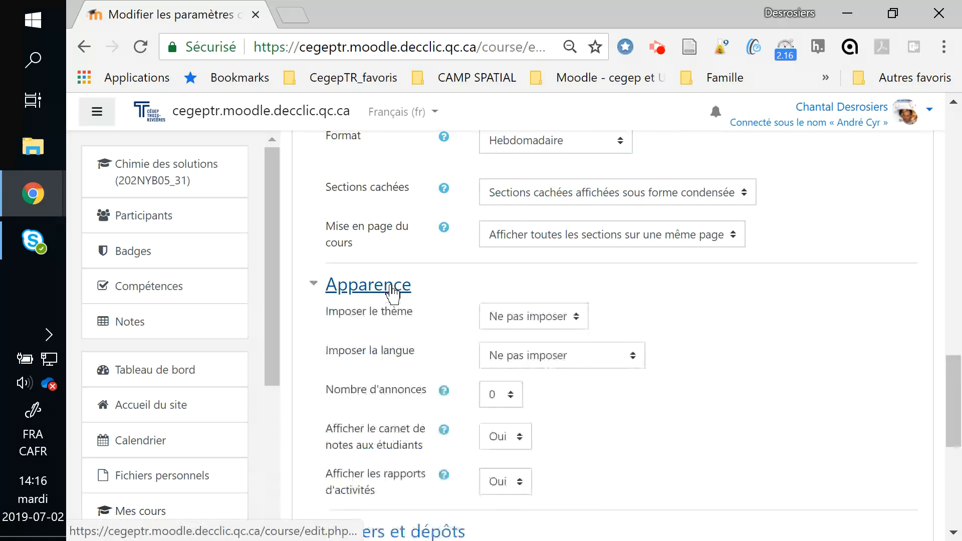
pyautogui.click(550, 317)
pyautogui.click(550, 362)
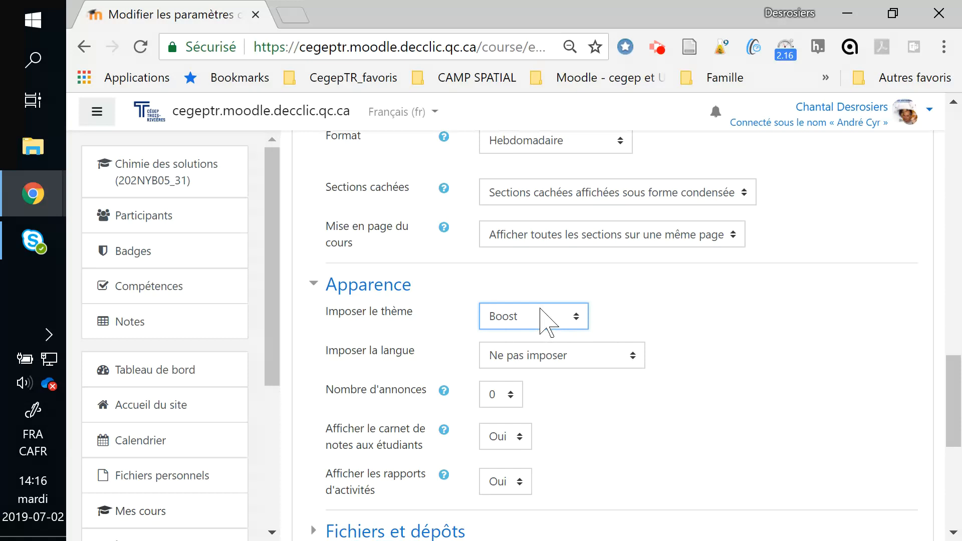
pyautogui.click(556, 365)
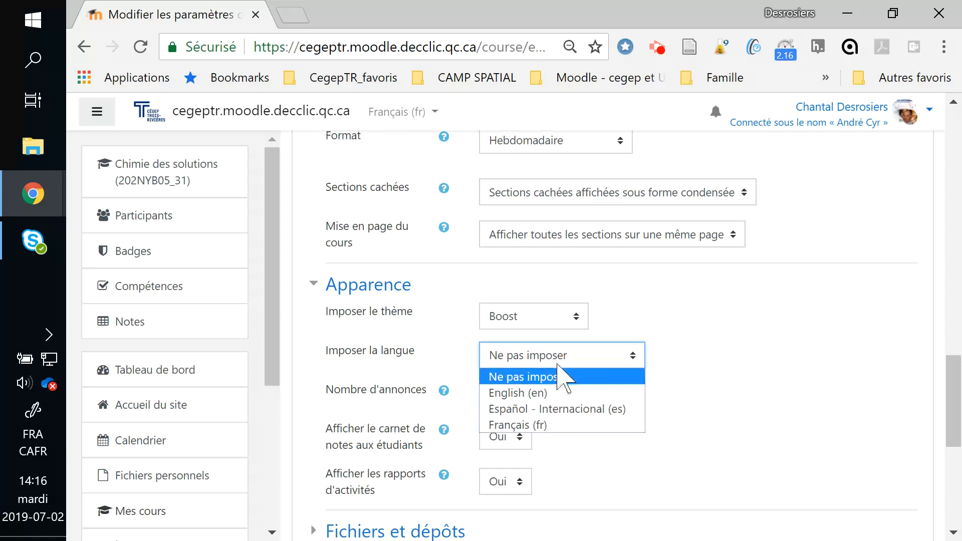
pyautogui.click(537, 424)
# Step: Save the course settings and look over the weekly sections on the course page
pyautogui.scroll(-5, 656, 432)
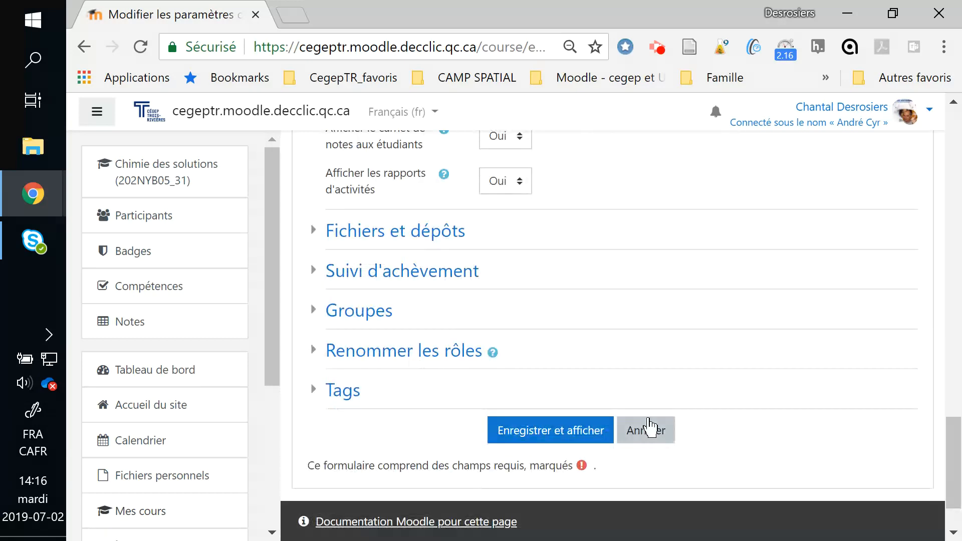
pyautogui.click(539, 436)
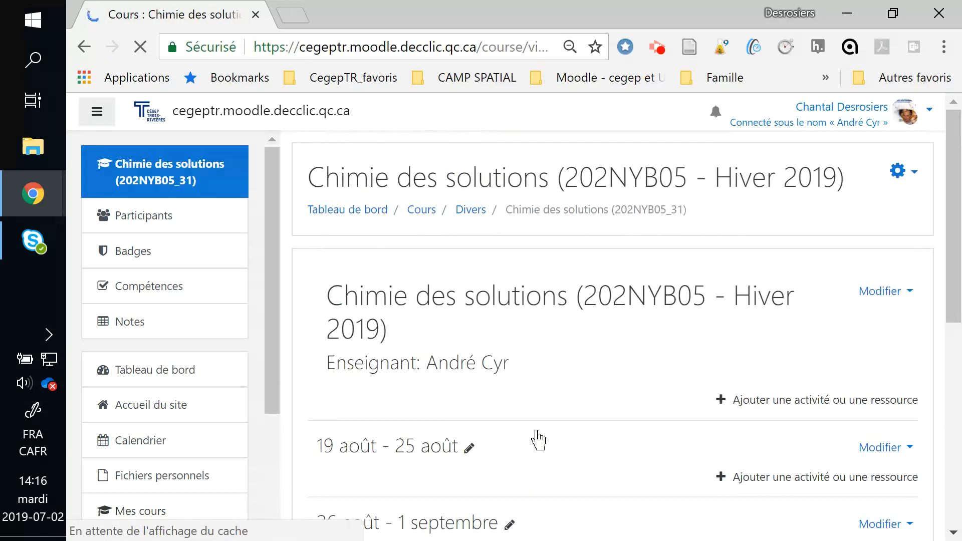
pyautogui.scroll(-3, 616, 408)
pyautogui.scroll(2, 615, 408)
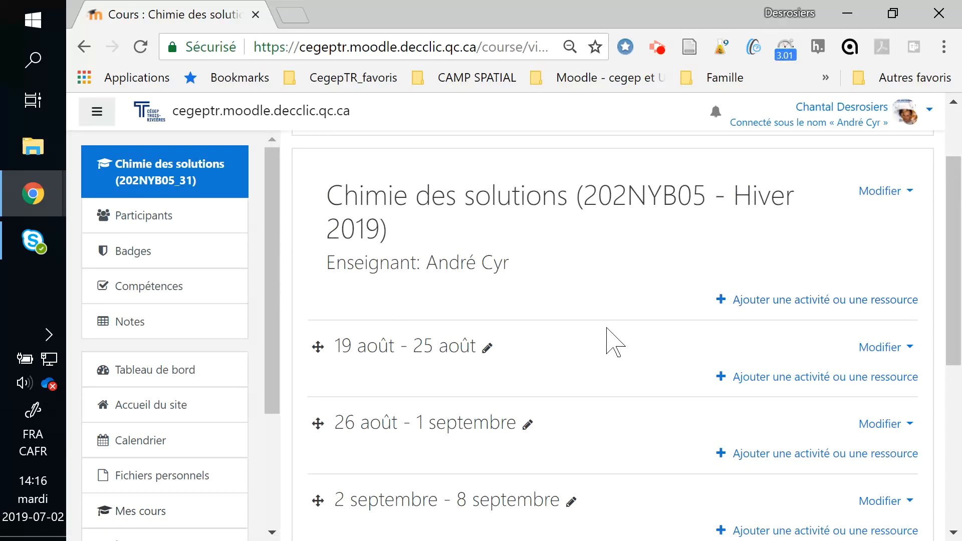
pyautogui.scroll(2, 861, 203)
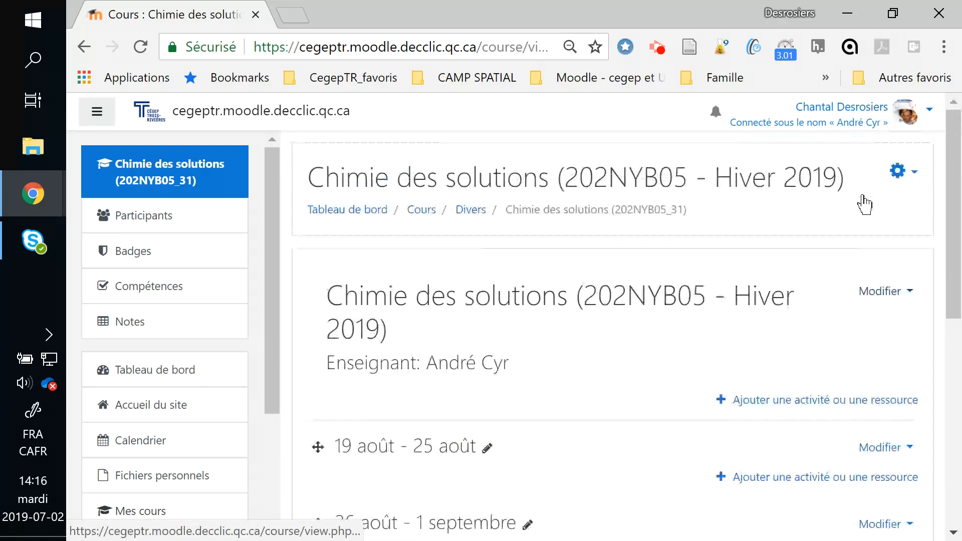
# Step: Open the enrolled users from the full course administration and start enrolling additional users
pyautogui.click(898, 172)
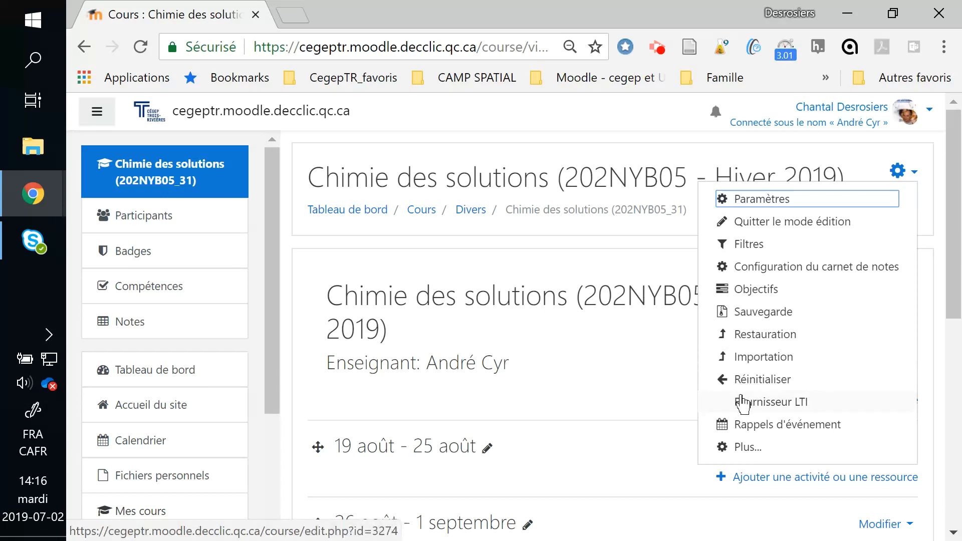
pyautogui.click(746, 448)
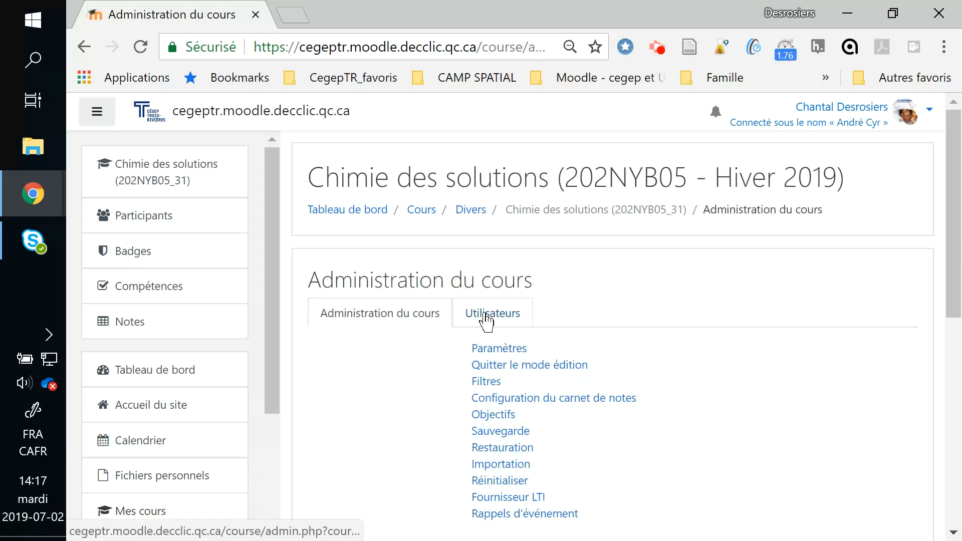
pyautogui.click(486, 322)
pyautogui.click(496, 353)
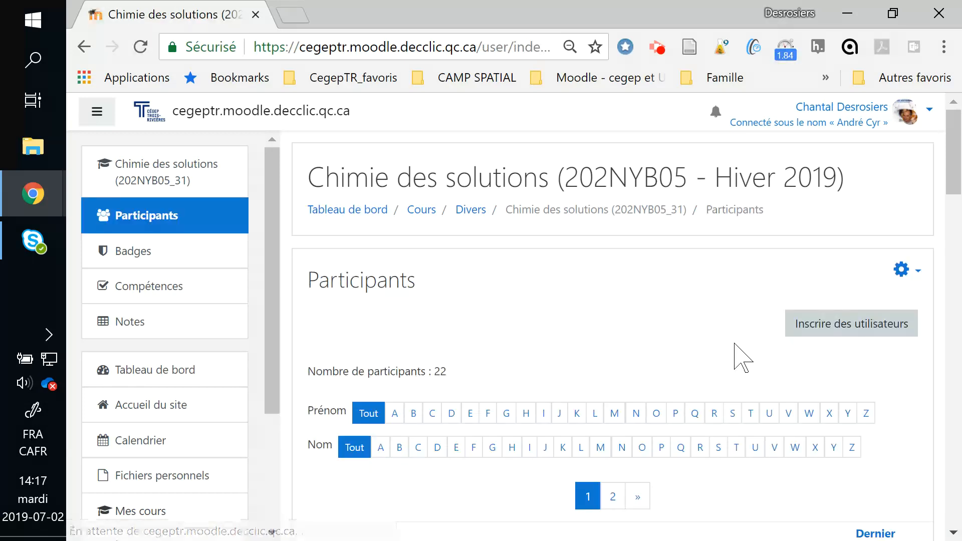
pyautogui.click(807, 327)
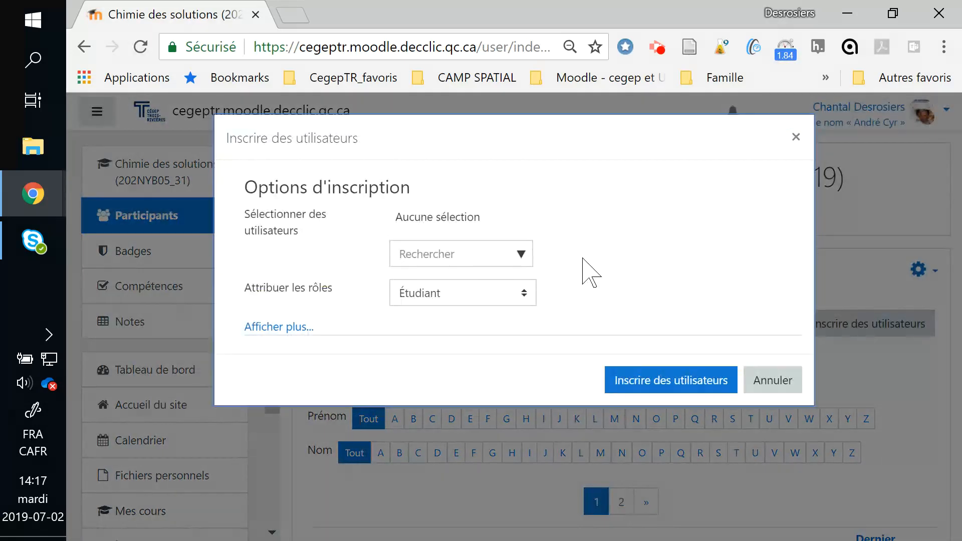
# Step: Search for the person by name, select the first two matching accounts, check the assignable roles and enrol both accounts in the course
pyautogui.click(480, 253)
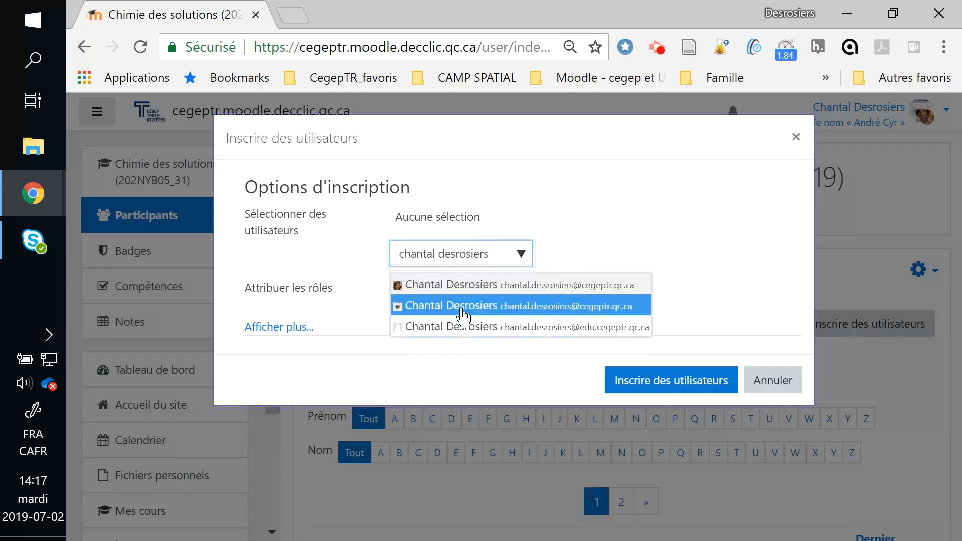
pyautogui.click(408, 307)
pyautogui.click(511, 286)
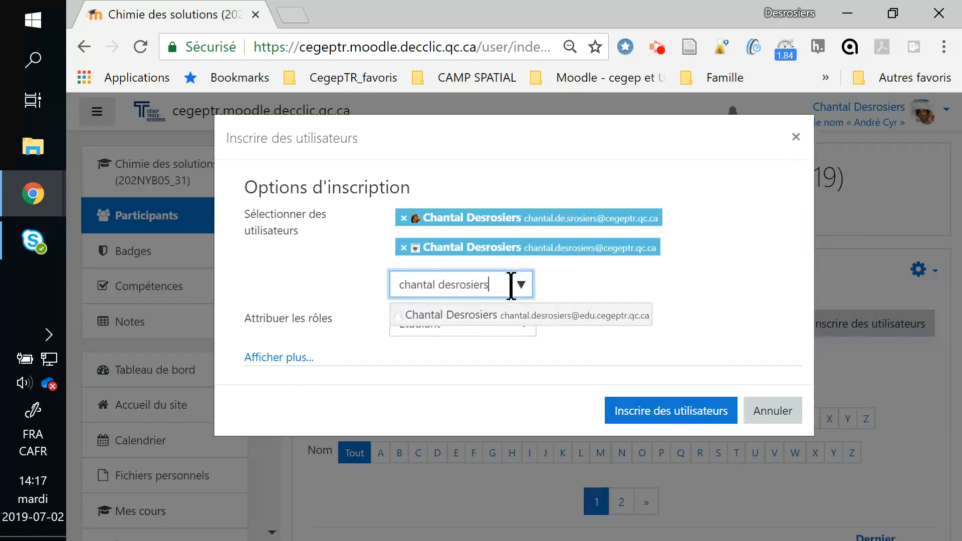
pyautogui.click(708, 286)
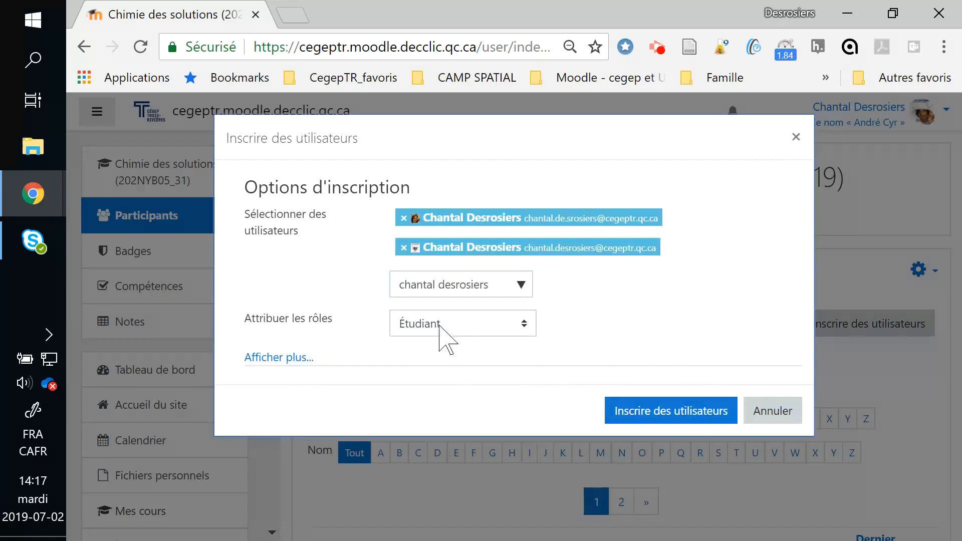
pyautogui.click(504, 324)
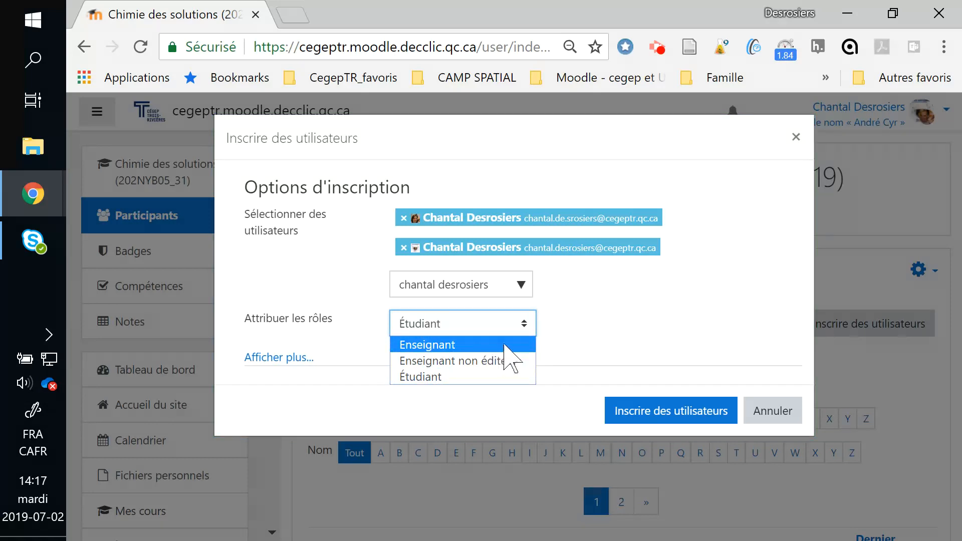
pyautogui.click(612, 322)
pyautogui.click(664, 412)
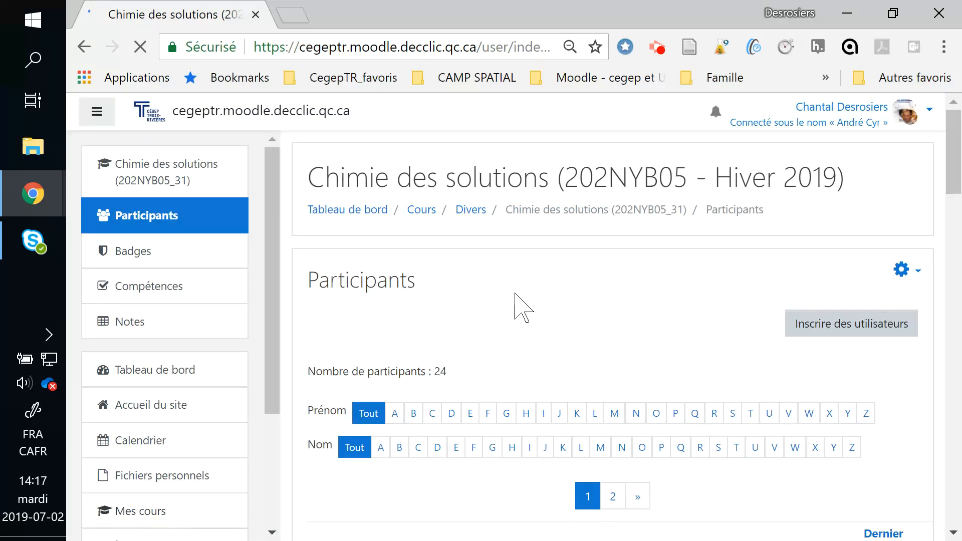
# Step: On the dashboard, filter the course overview to À venir and mark the upcoming Chimie des solutions course as a favourite
pyautogui.click(341, 213)
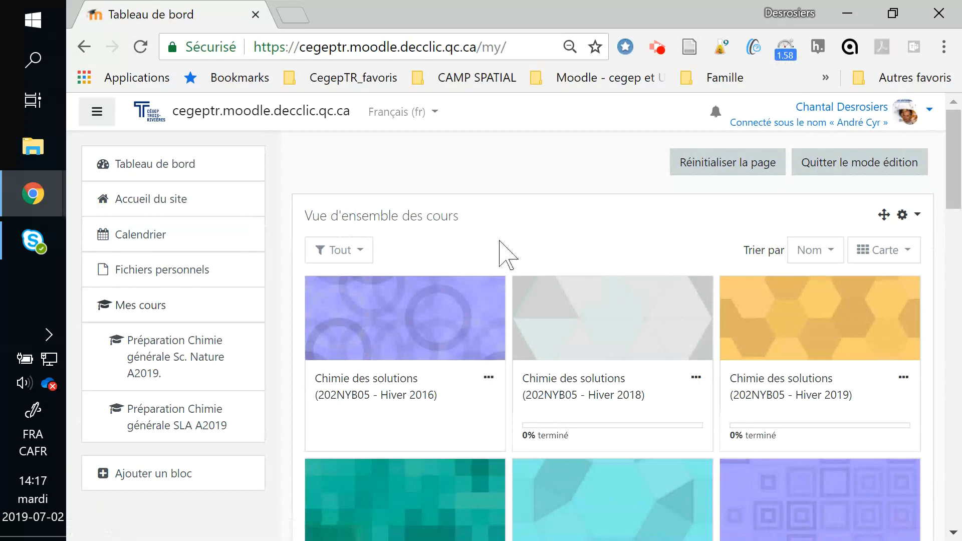
pyautogui.click(359, 257)
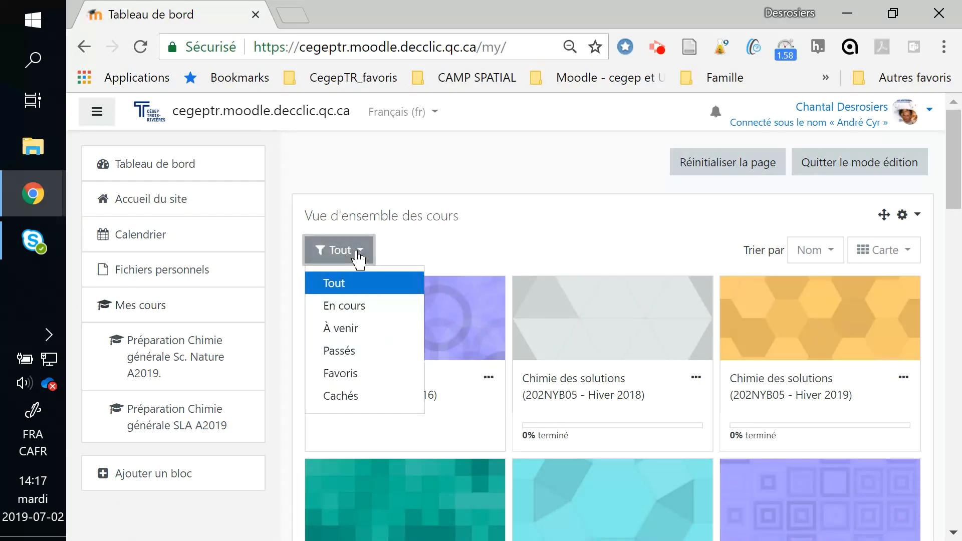
pyautogui.click(345, 328)
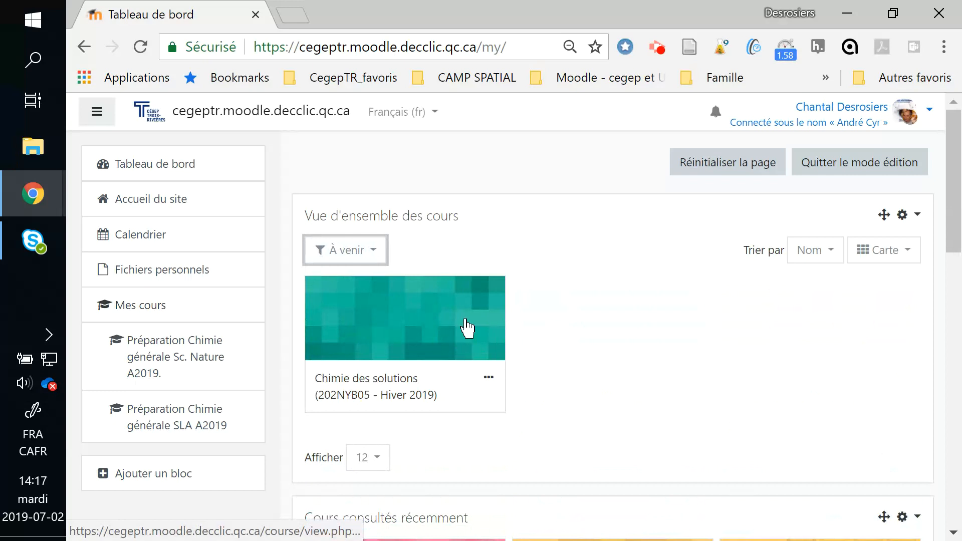
pyautogui.click(488, 377)
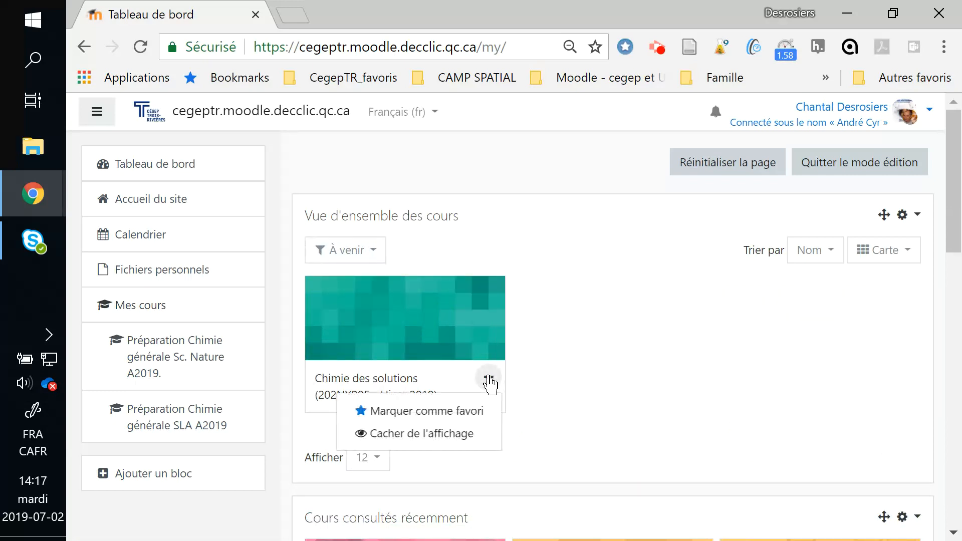
pyautogui.click(472, 413)
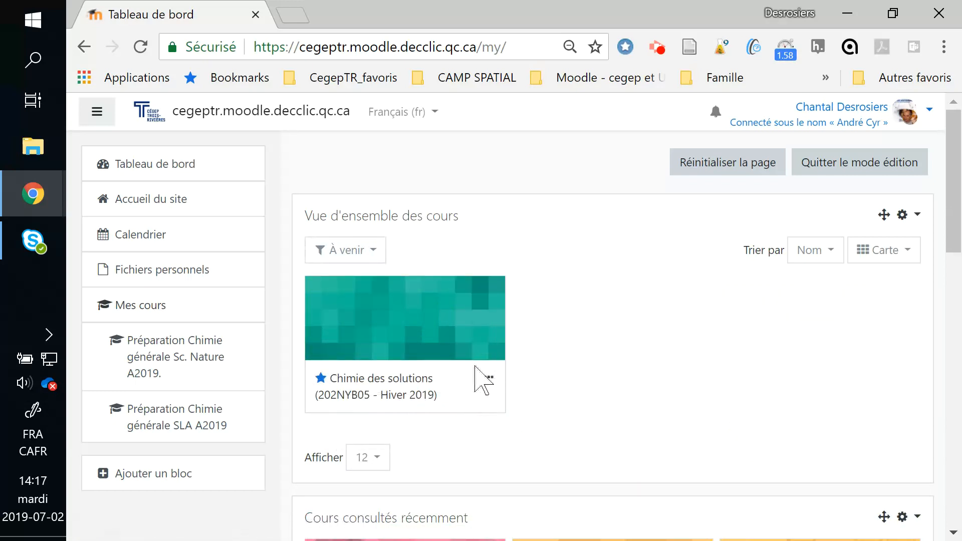
# Step: Filter the course overview by Favoris, switch it back to Tout and look for the starred course in the full list
pyautogui.click(358, 258)
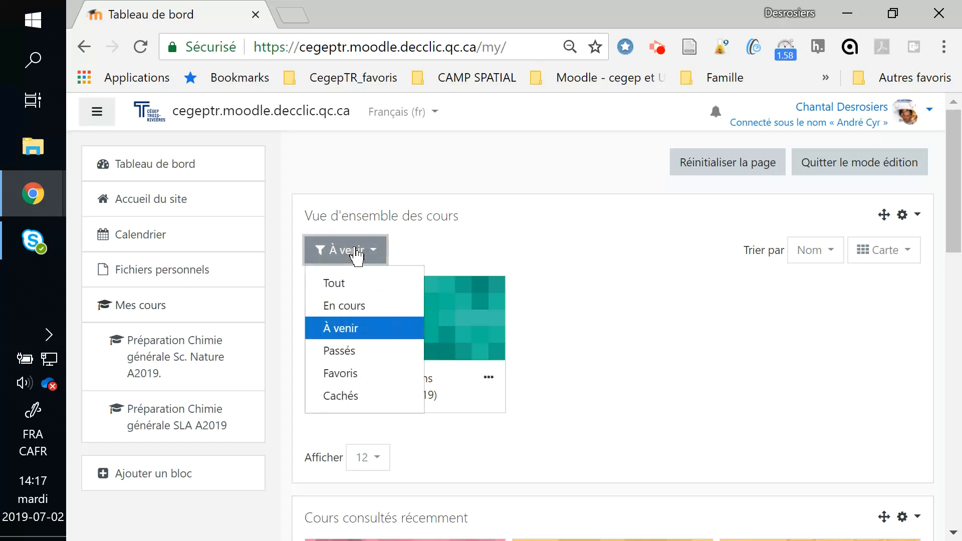
pyautogui.click(344, 375)
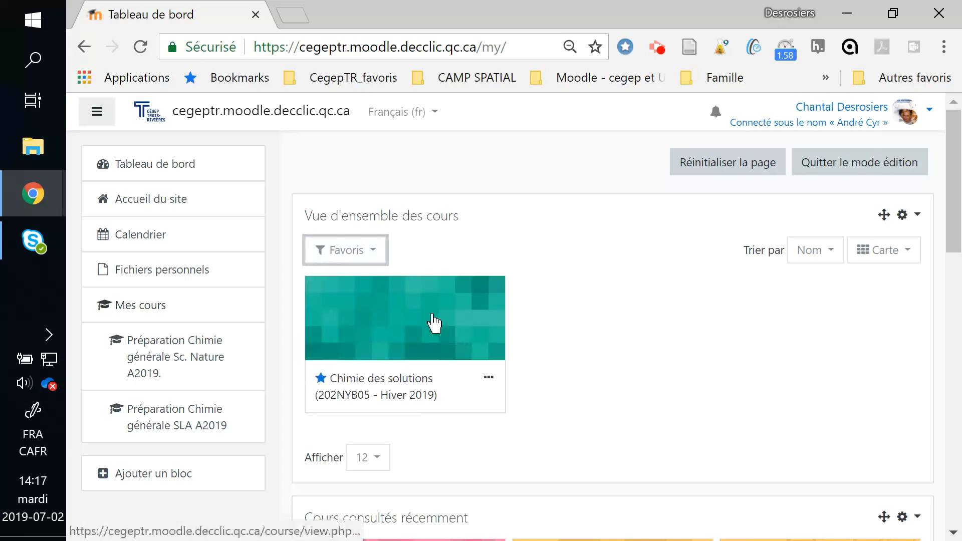
pyautogui.click(373, 253)
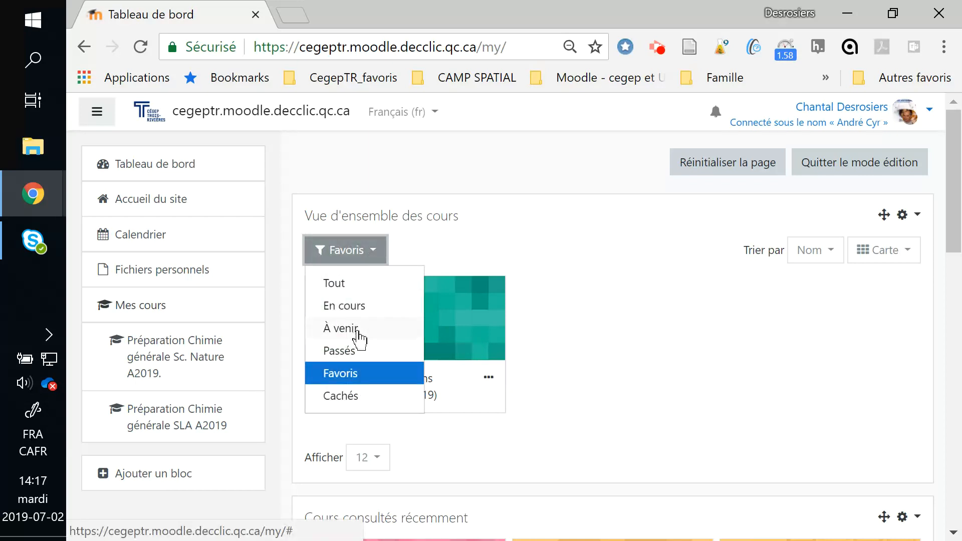
pyautogui.click(331, 282)
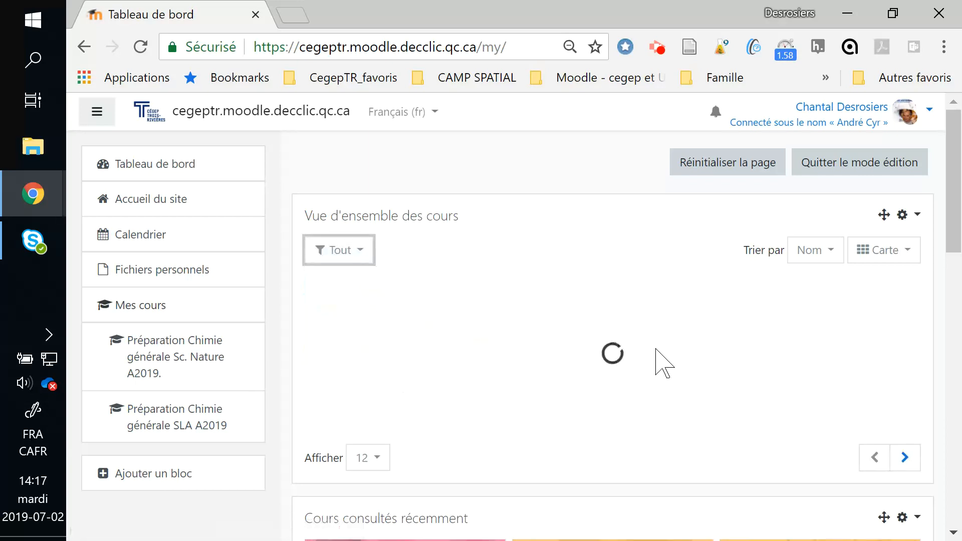
pyautogui.scroll(-7, 655, 356)
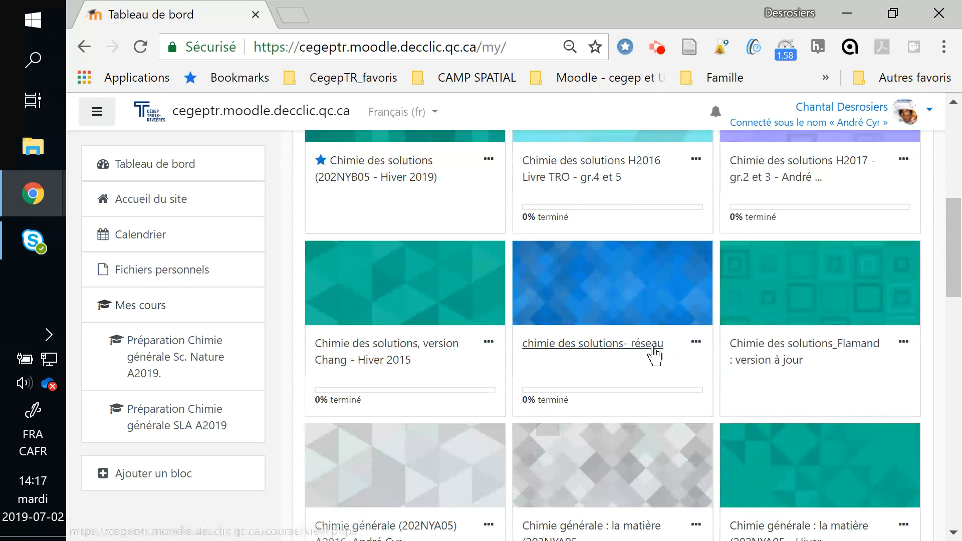
pyautogui.scroll(6, 654, 355)
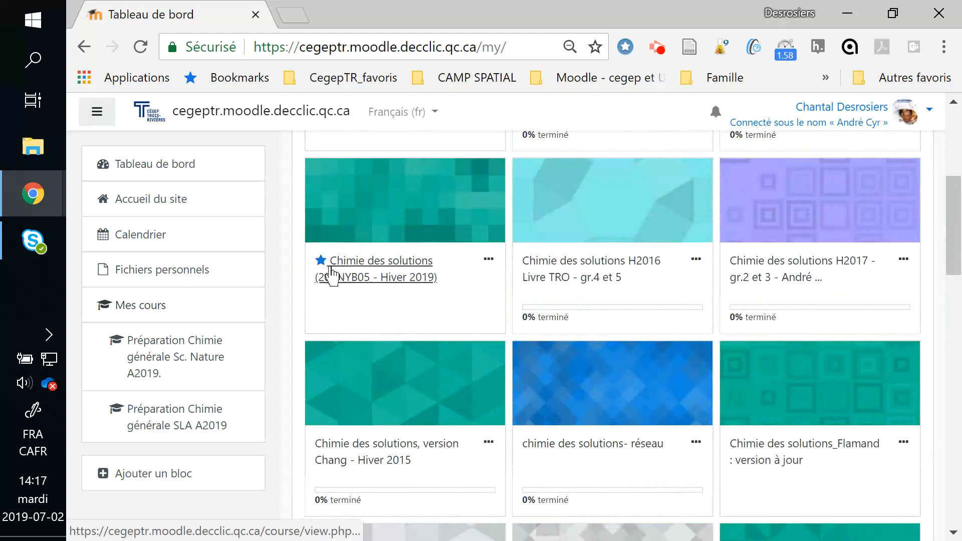
pyautogui.scroll(6, 927, 201)
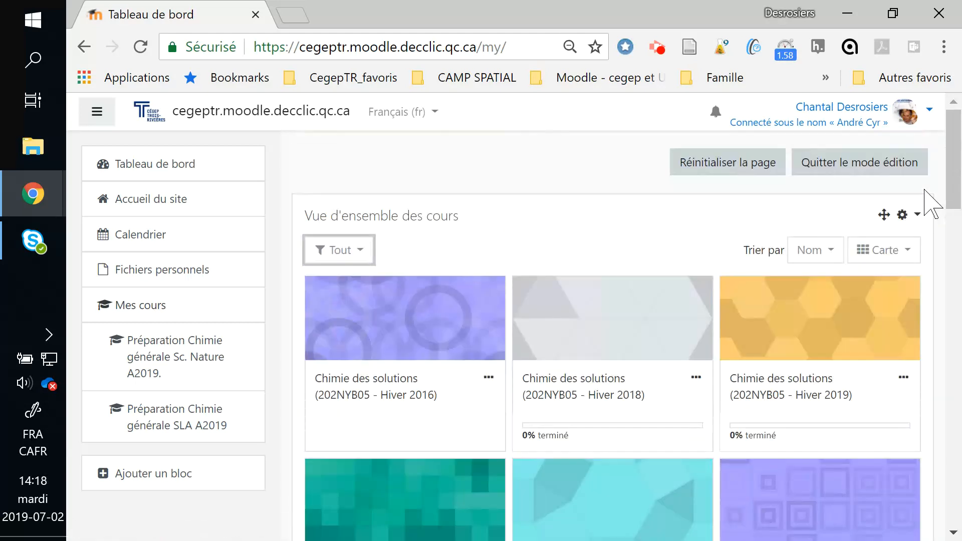